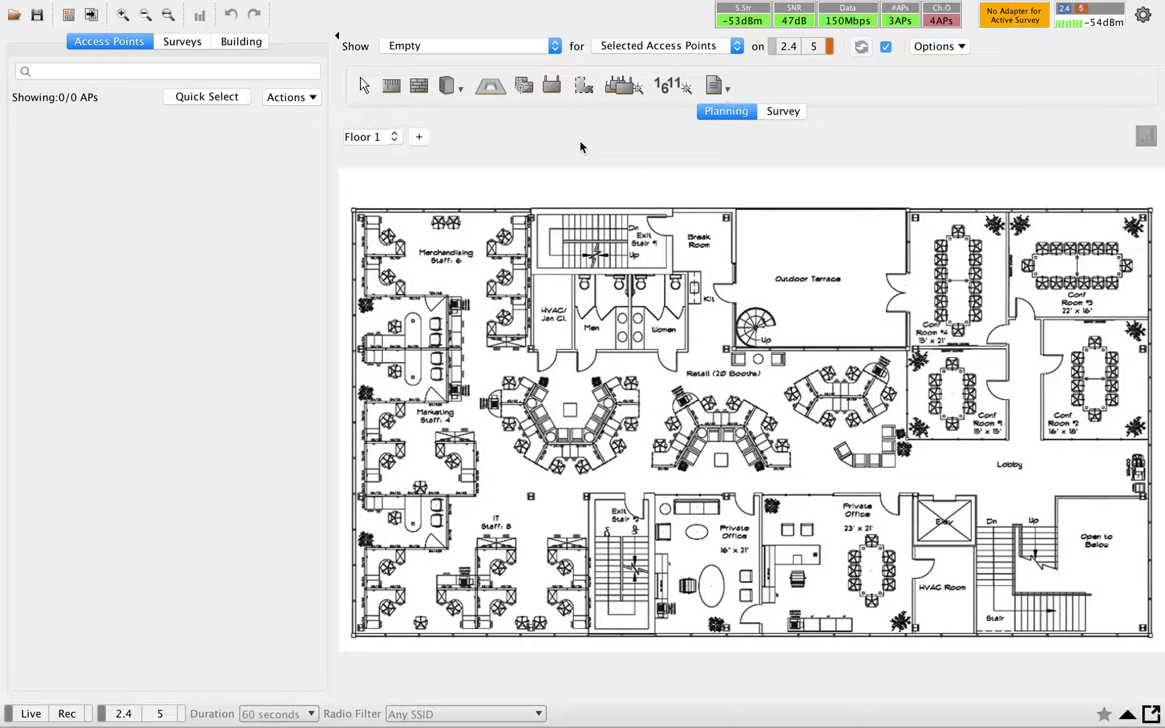
left_click(397, 140)
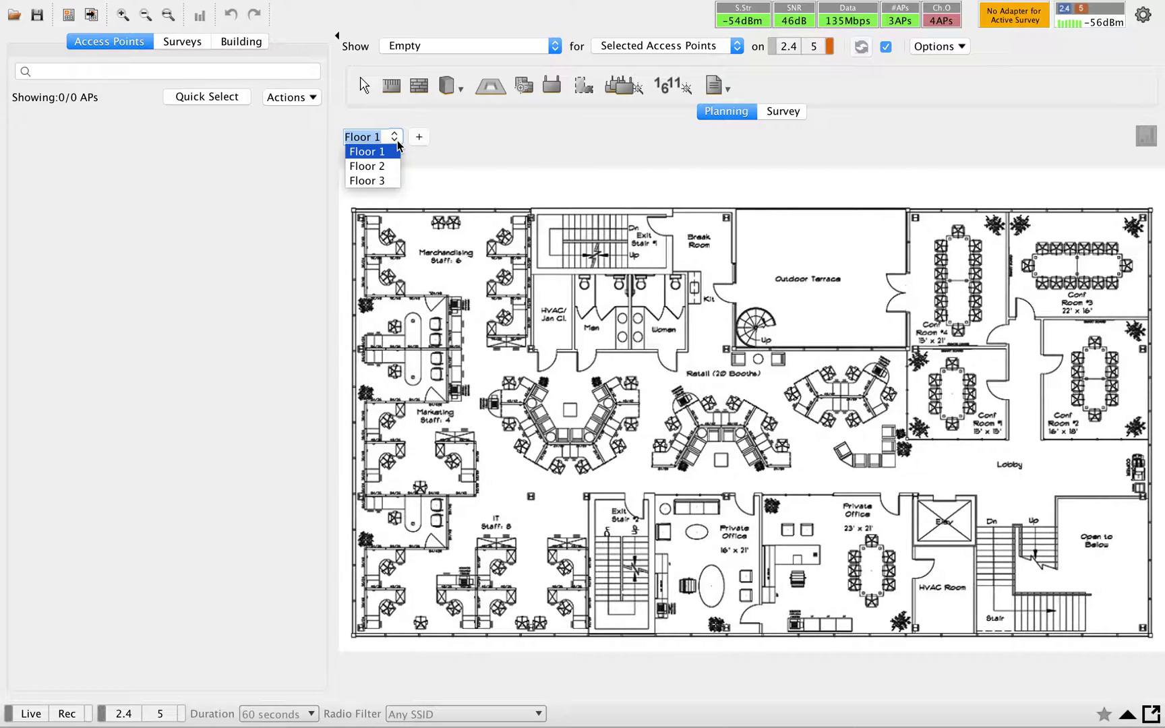
left_click(489, 154)
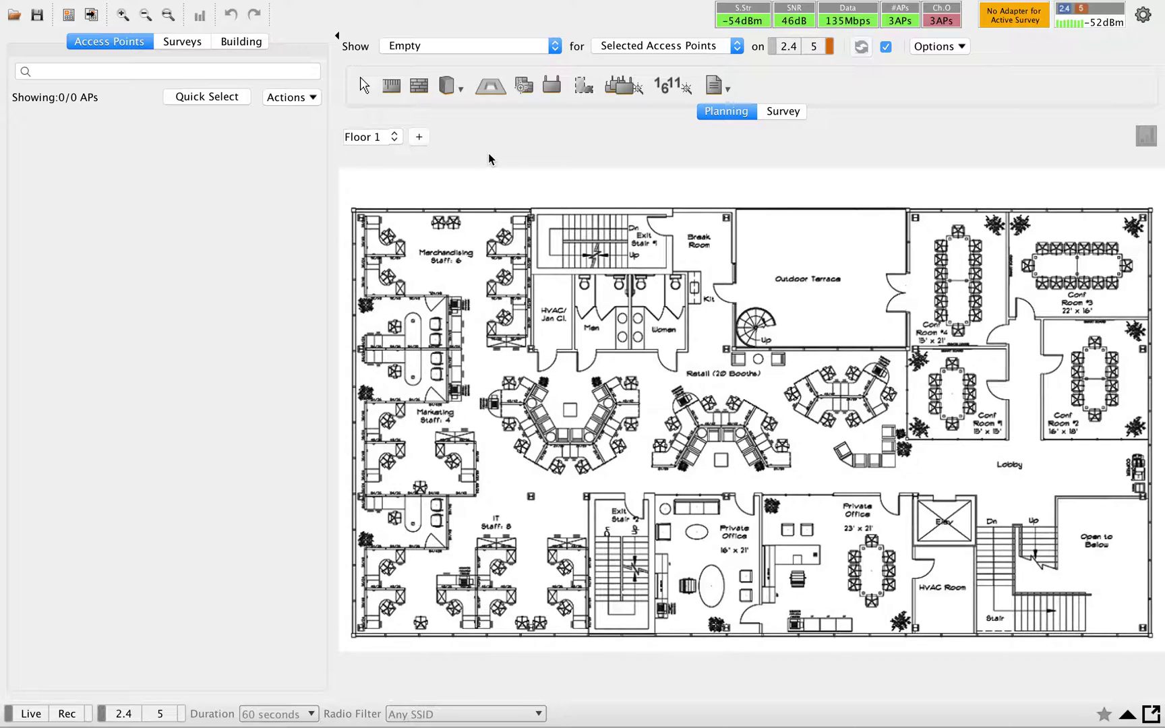
Step: Create a new building and add the Floor 1, Floor 2 and Floor 3 maps to it
left_click(251, 46)
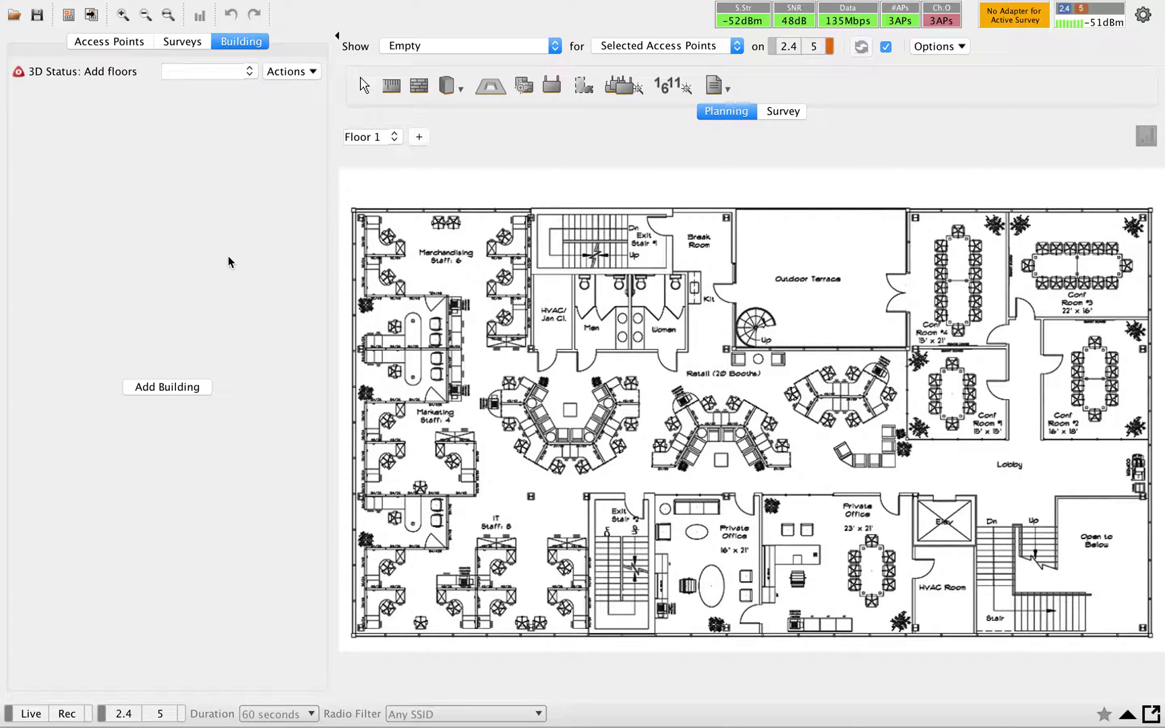
left_click(168, 388)
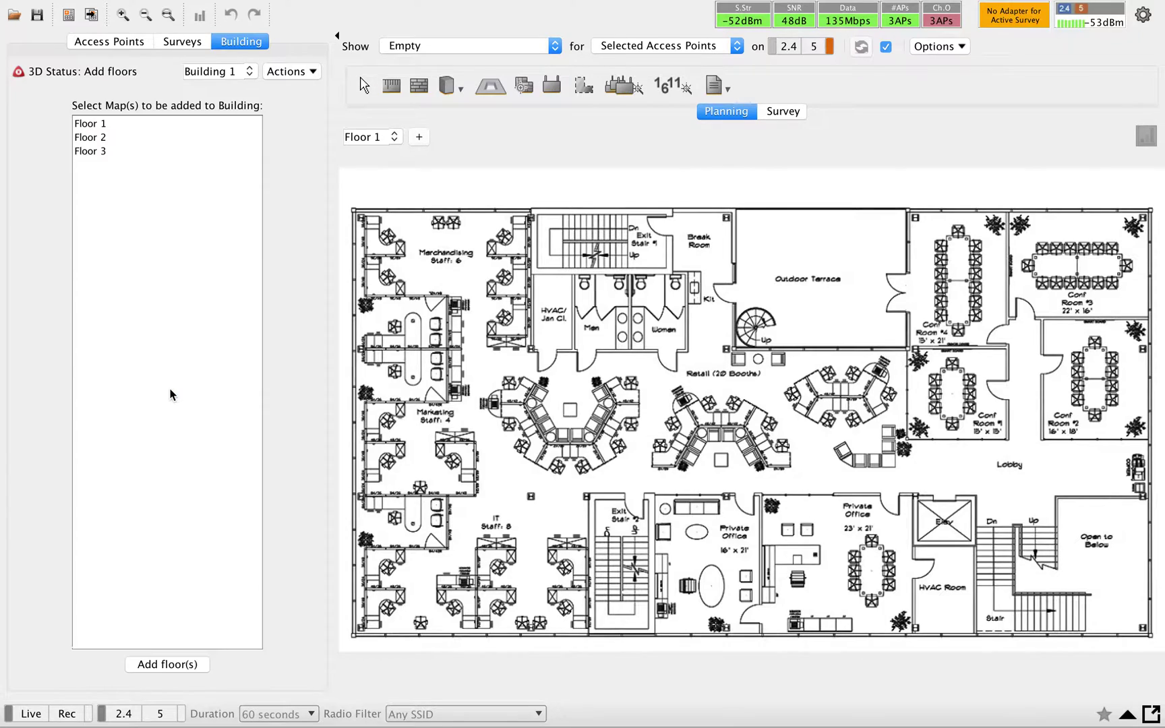
left_click(110, 132)
left_click(115, 125)
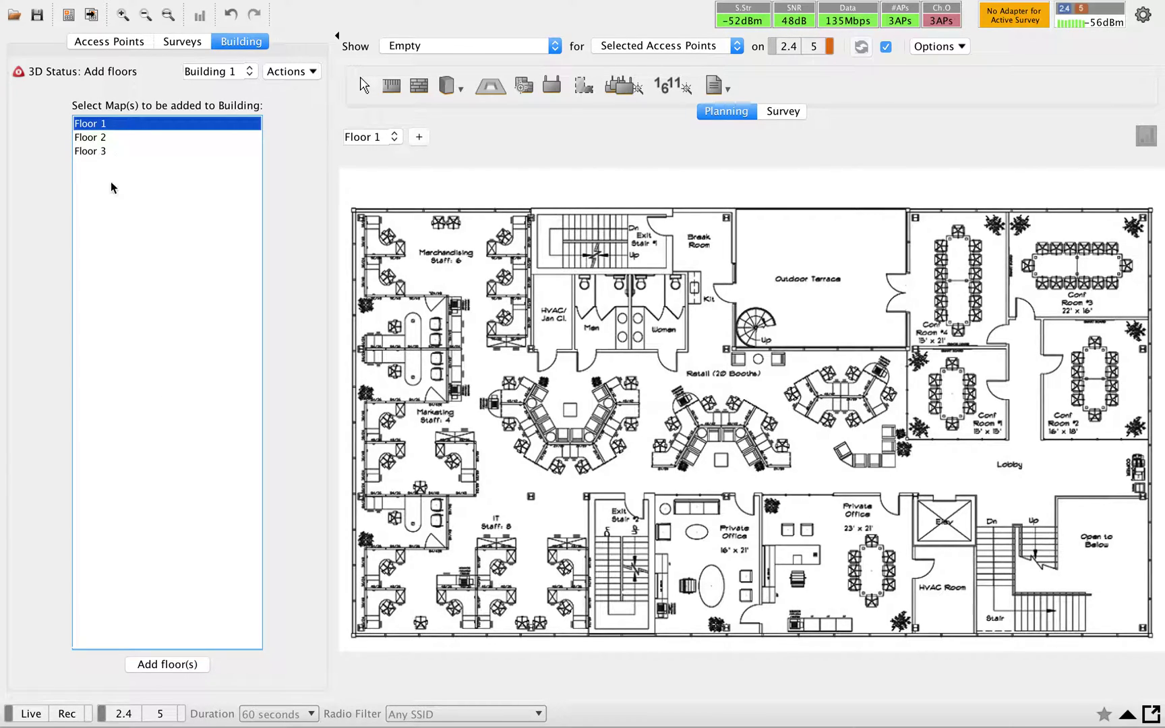
left_click(122, 153, "shift")
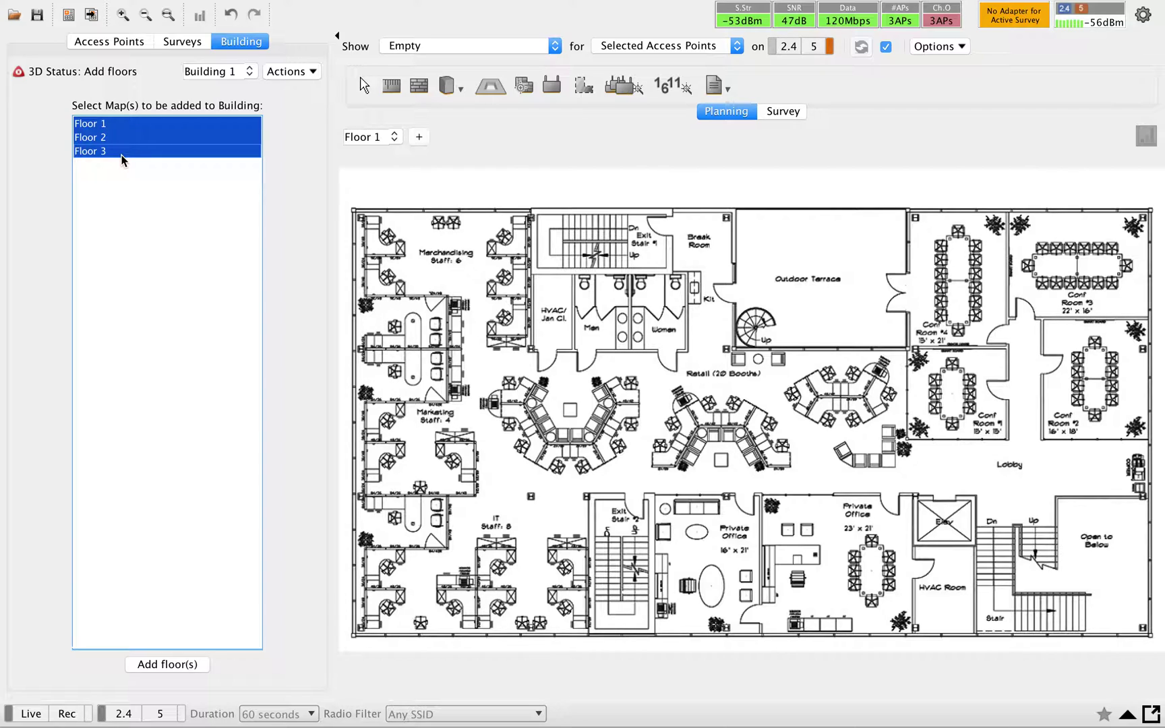
left_click(167, 665)
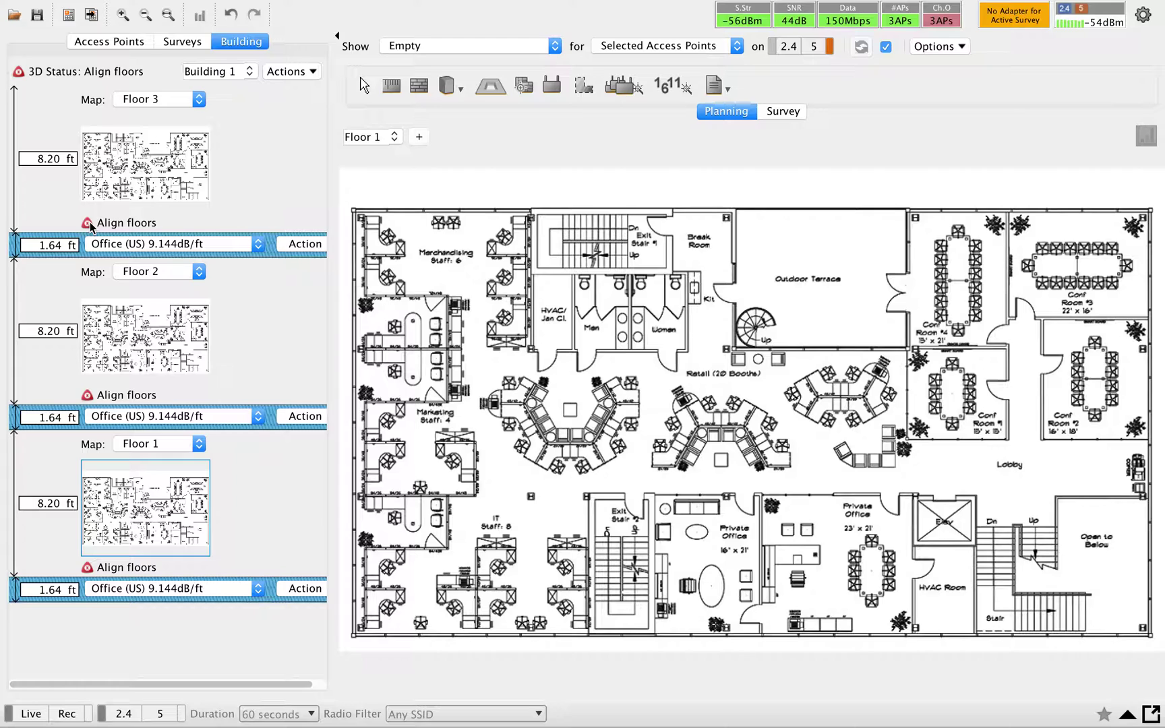
Step: Place three floor alignment points on Floor 1: the column above IT Staff, the Break Room's upper-right column and the building's lower-right corner column
mouse_move(90, 228)
left_click(524, 87)
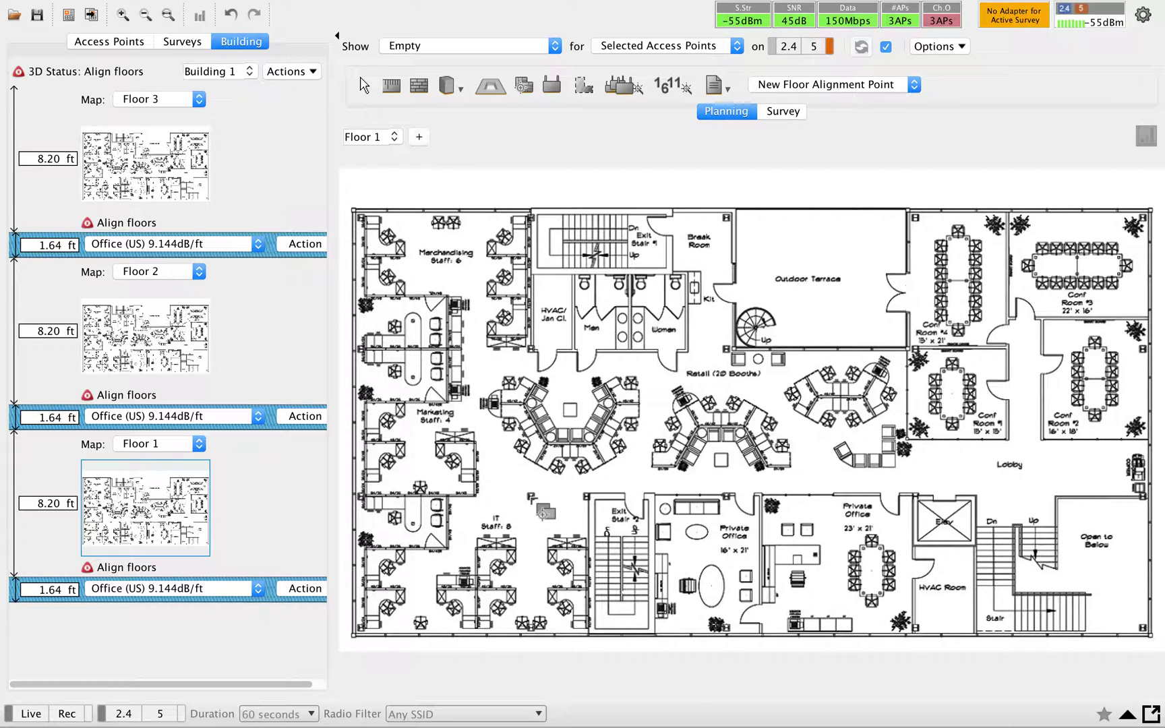
left_click(532, 497)
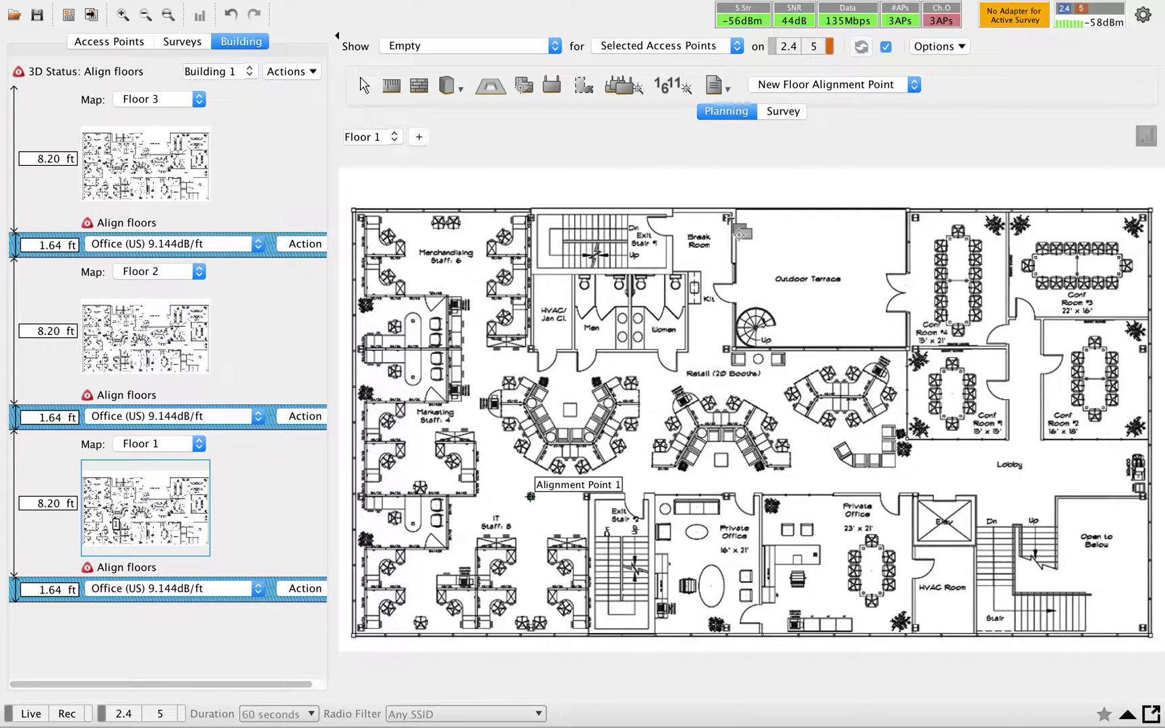
left_click(726, 217)
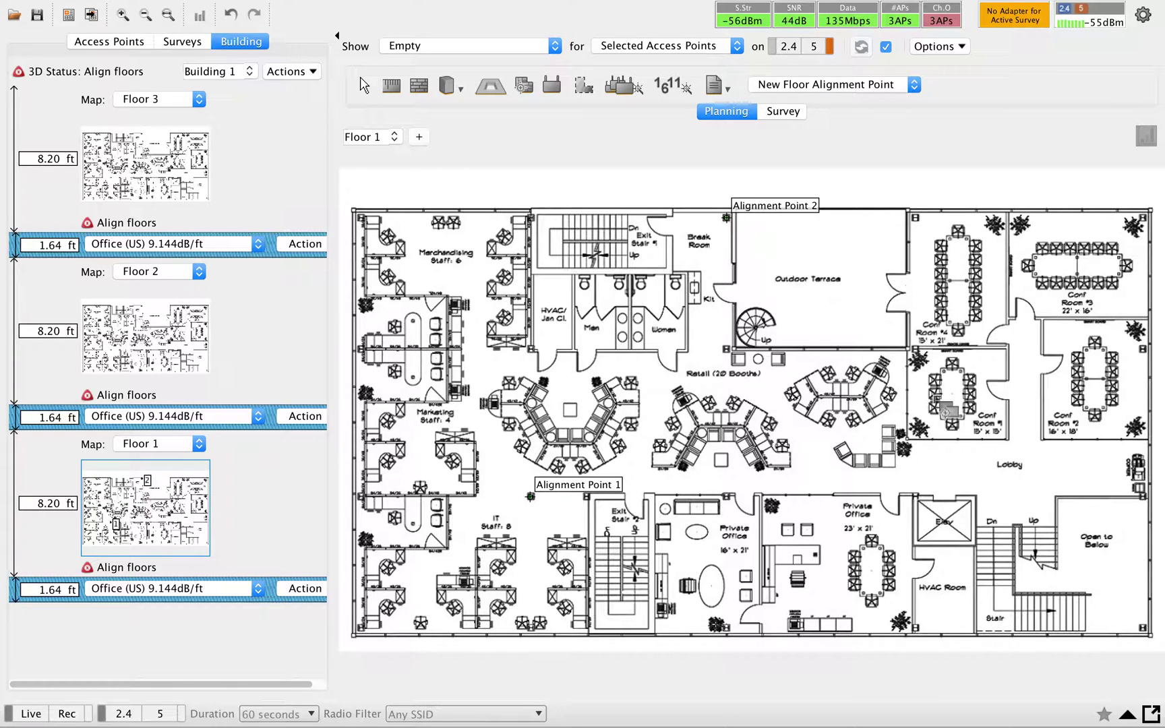
left_click(1154, 642)
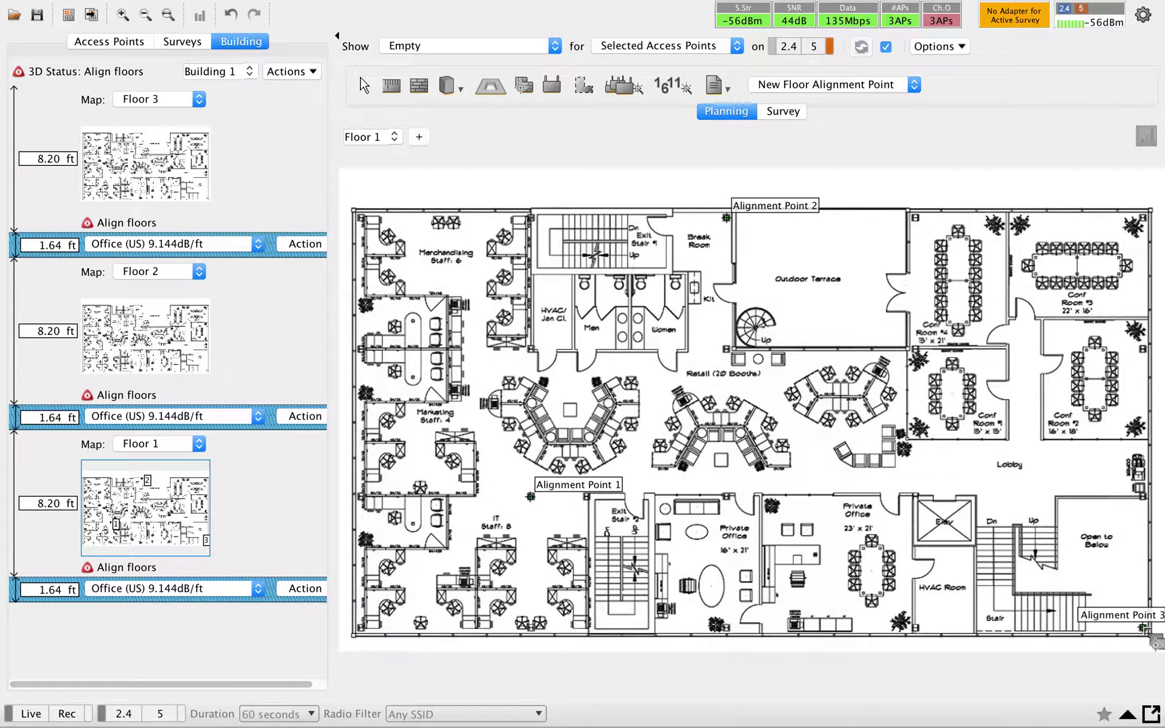
Step: Place Alignment Points 1, 2 and 3 on Floor 2 at the same three columns used on Floor 1
left_click(394, 137)
left_click(383, 167)
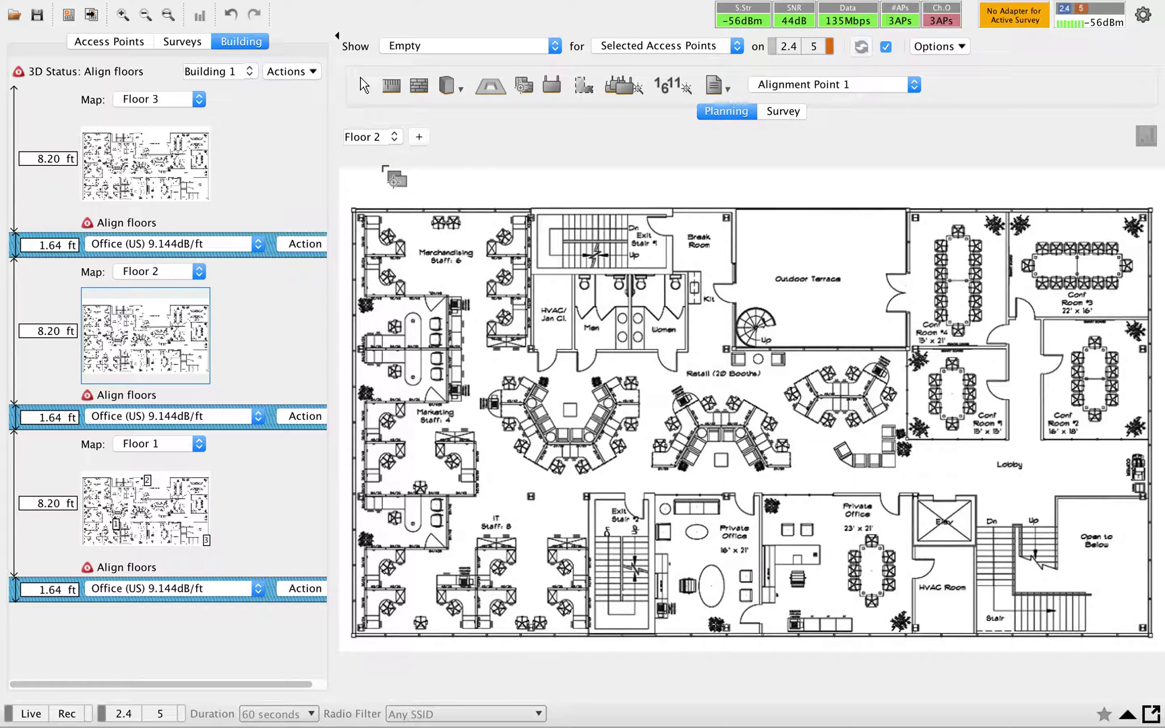
left_click(531, 496)
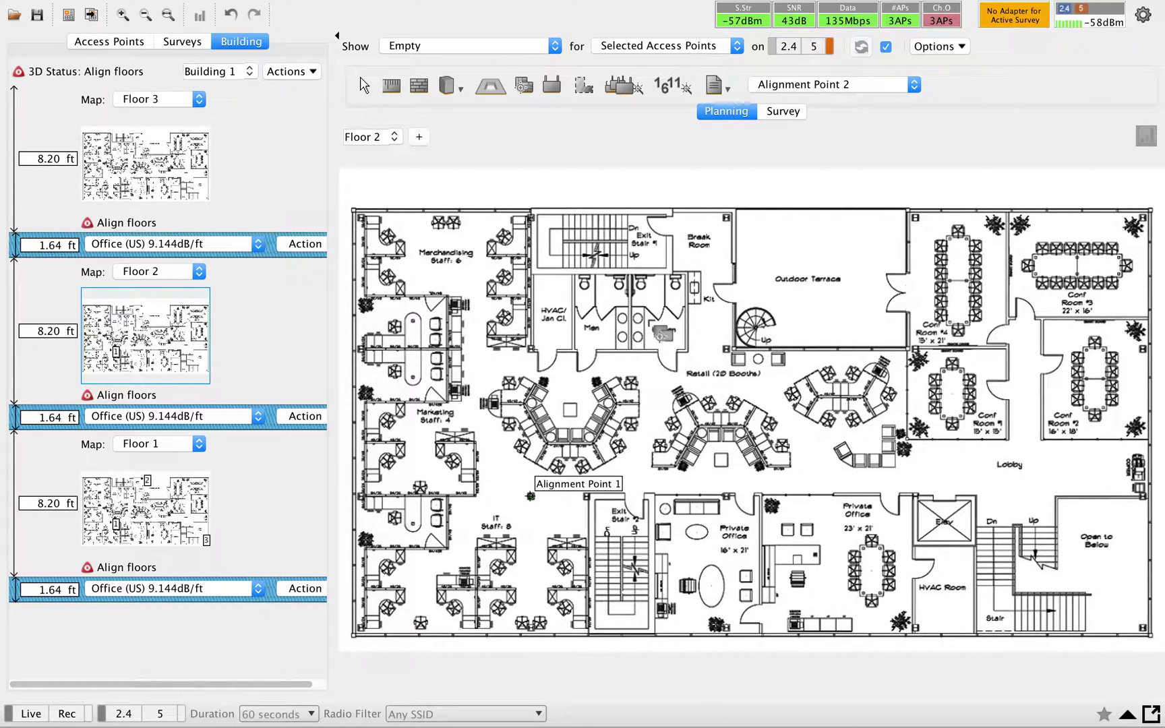
left_click(726, 218)
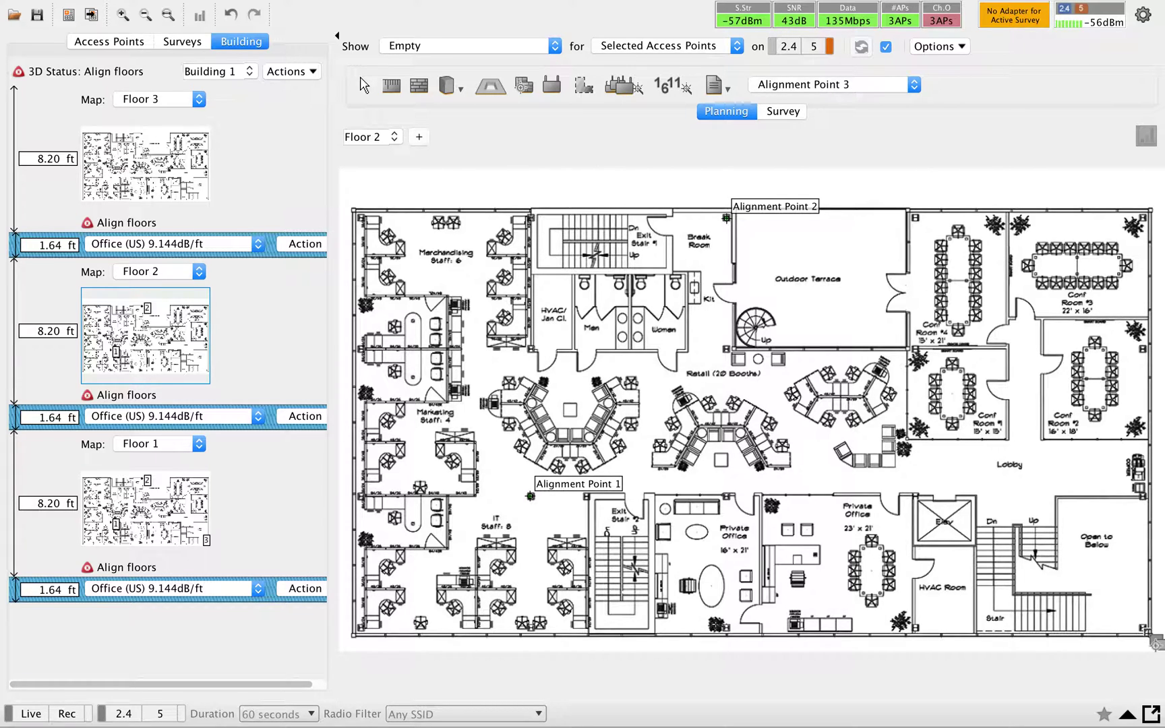
left_click(1144, 628)
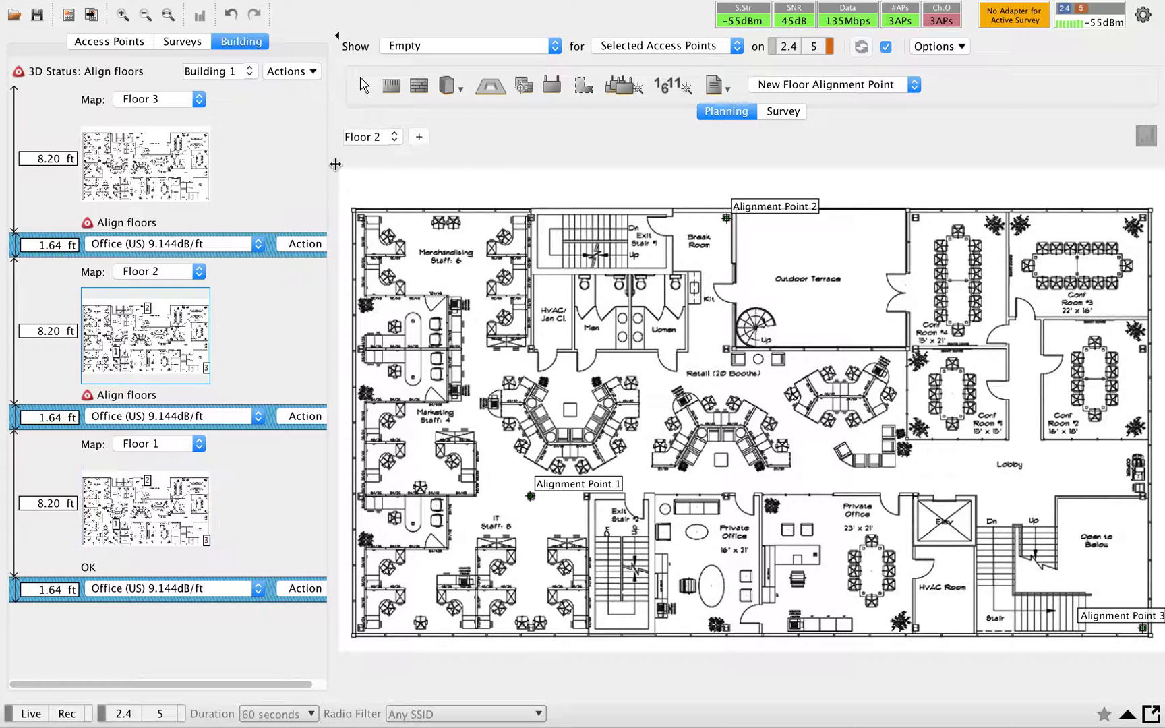
Step: Place Alignment Points 1, 2 and 3 on Floor 3 at the same columns as on the floors below
left_click(398, 138)
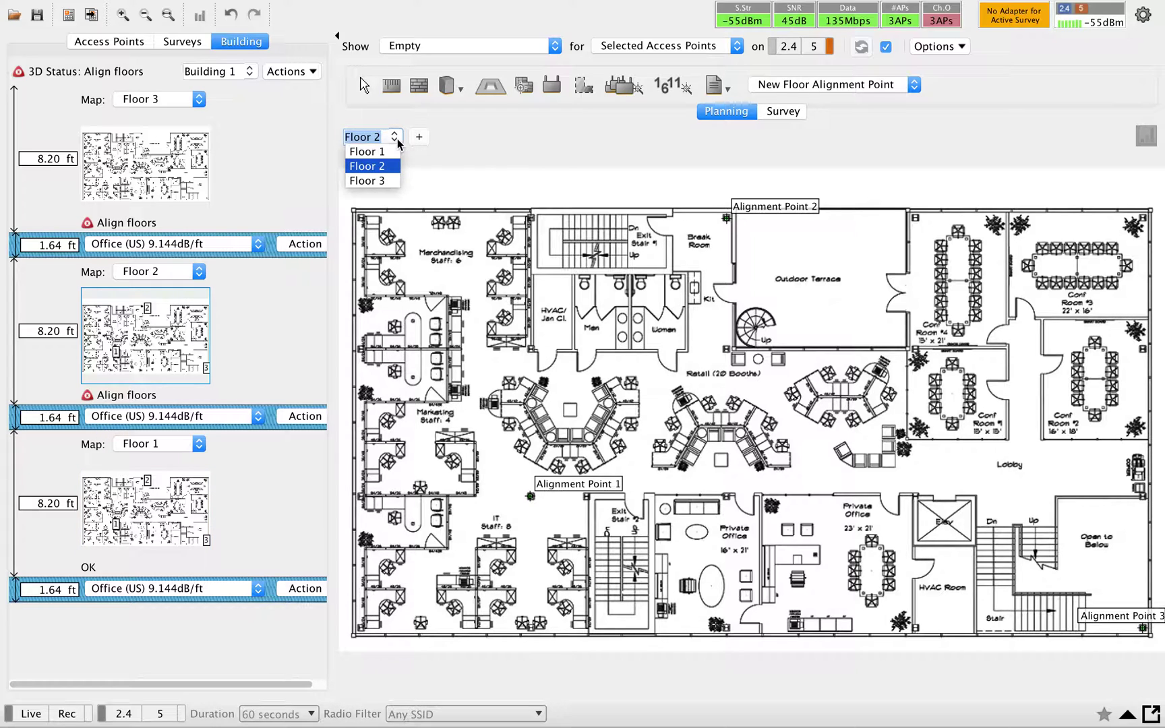
left_click(386, 180)
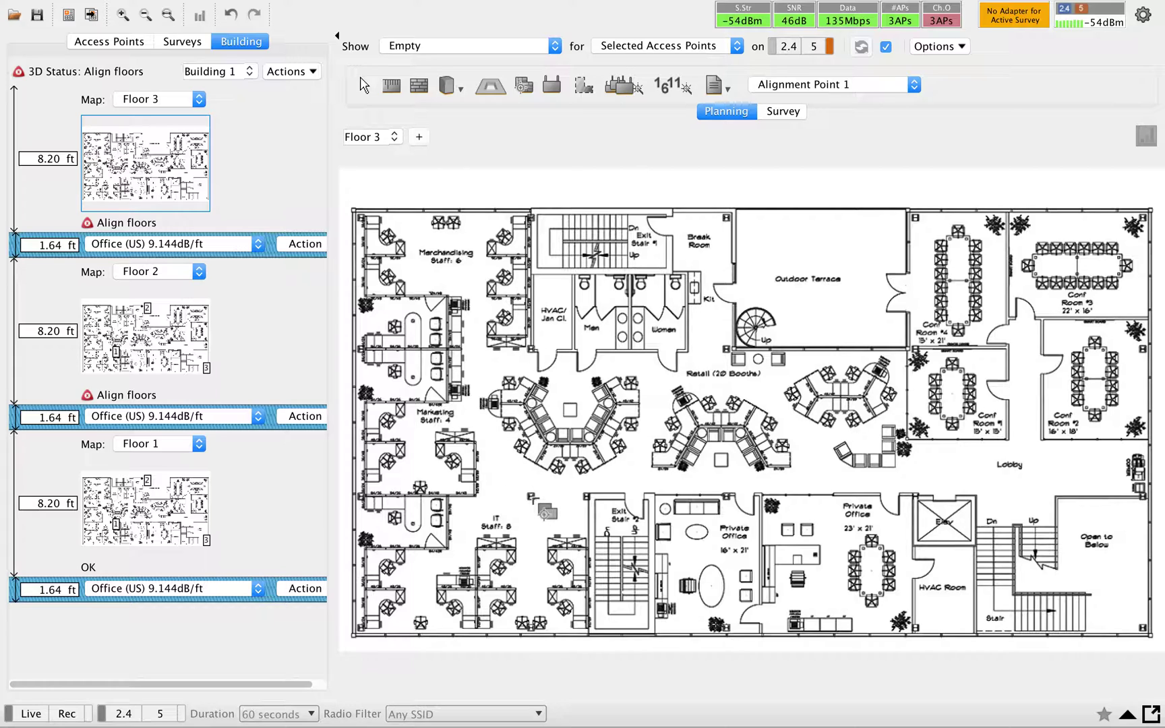
left_click(533, 497)
left_click(532, 497)
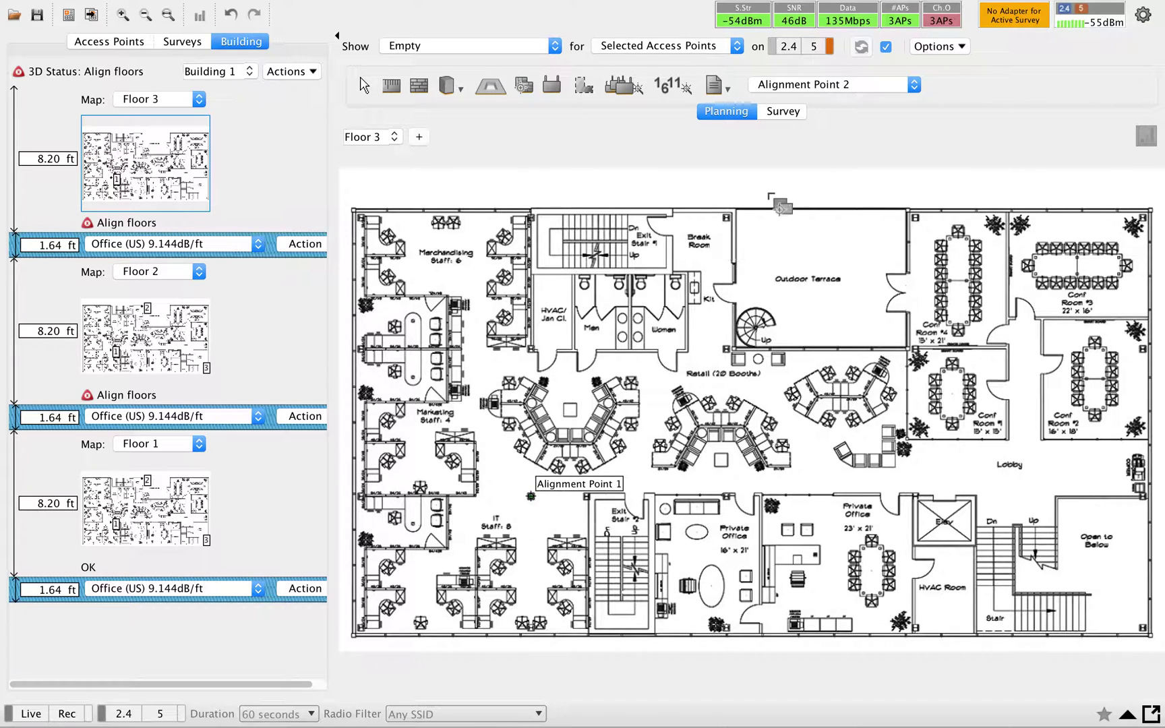
left_click(726, 218)
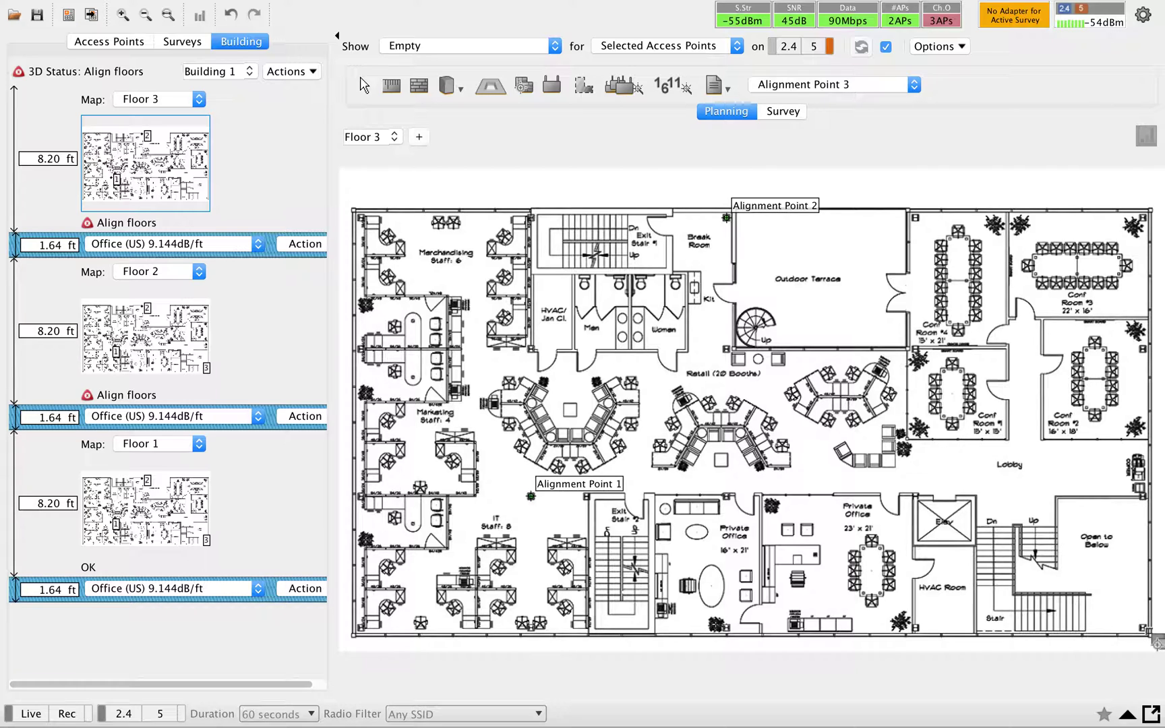
left_click(1143, 628)
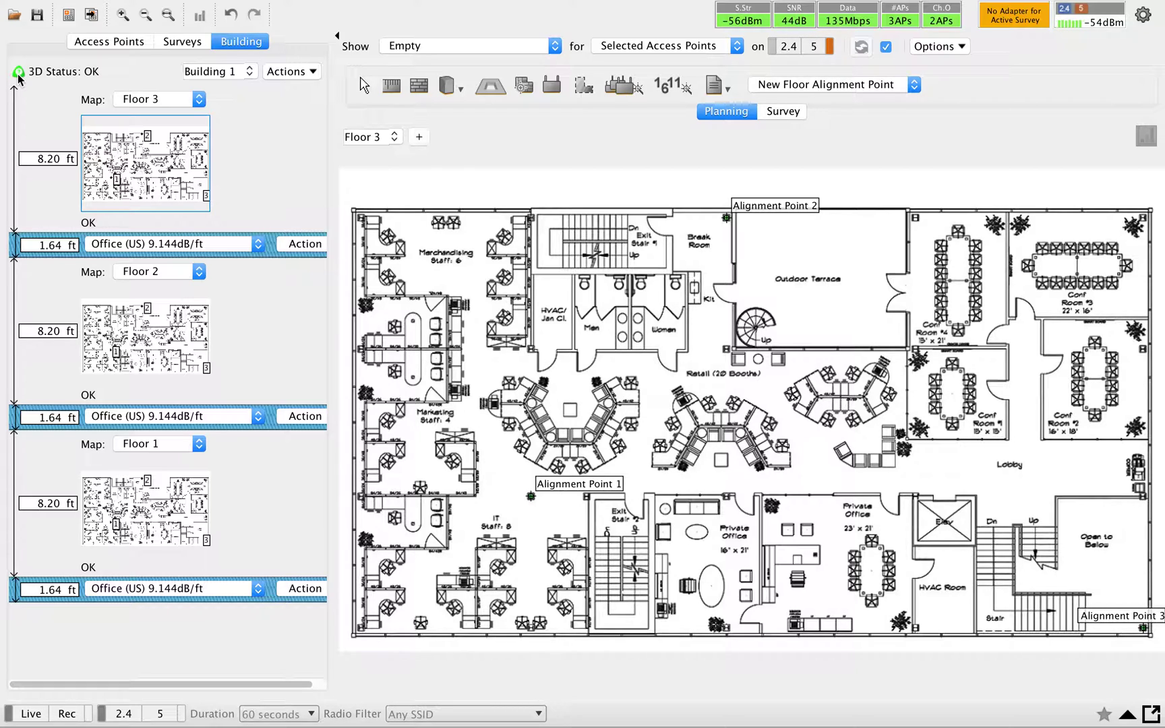
Step: Set the height of Floor 3, Floor 2 and Floor 1 to 10.00 ft each
left_click(37, 159)
double_click(46, 159)
type("10.00")
key("Return")
double_click(59, 331)
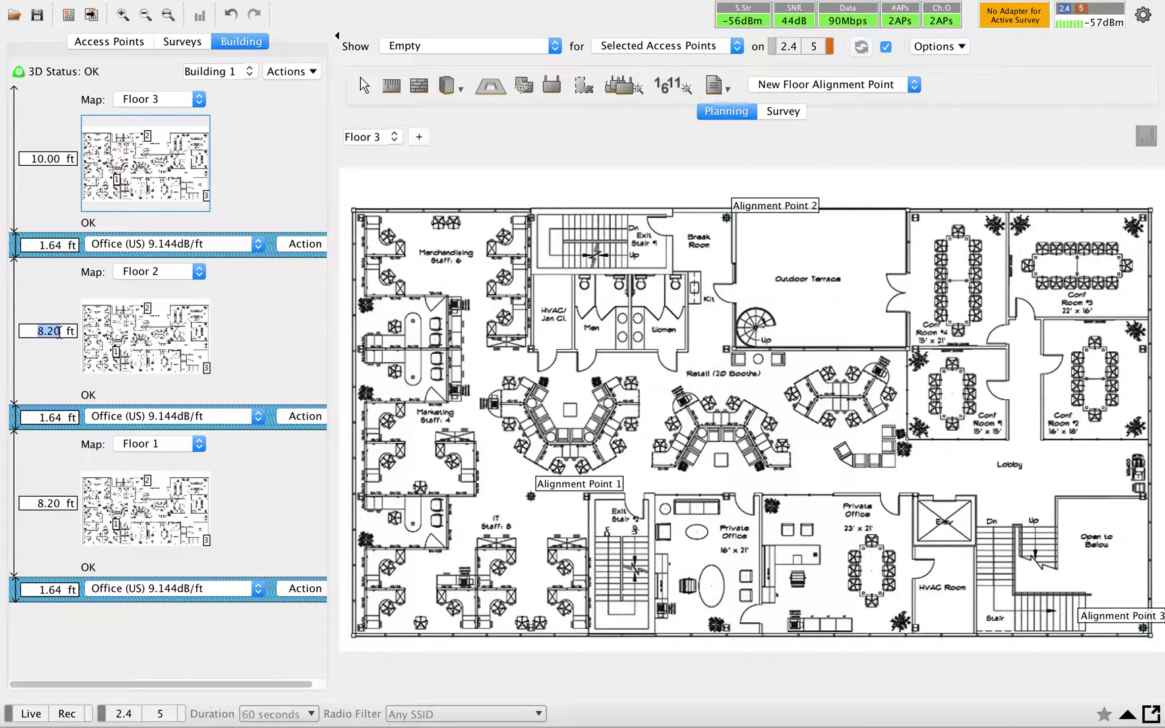
type("10.00")
key("Return")
double_click(57, 503)
type("10.00")
Step: Review the available floor attenuation types for the slab between Floor 3 and Floor 2
left_click(257, 245)
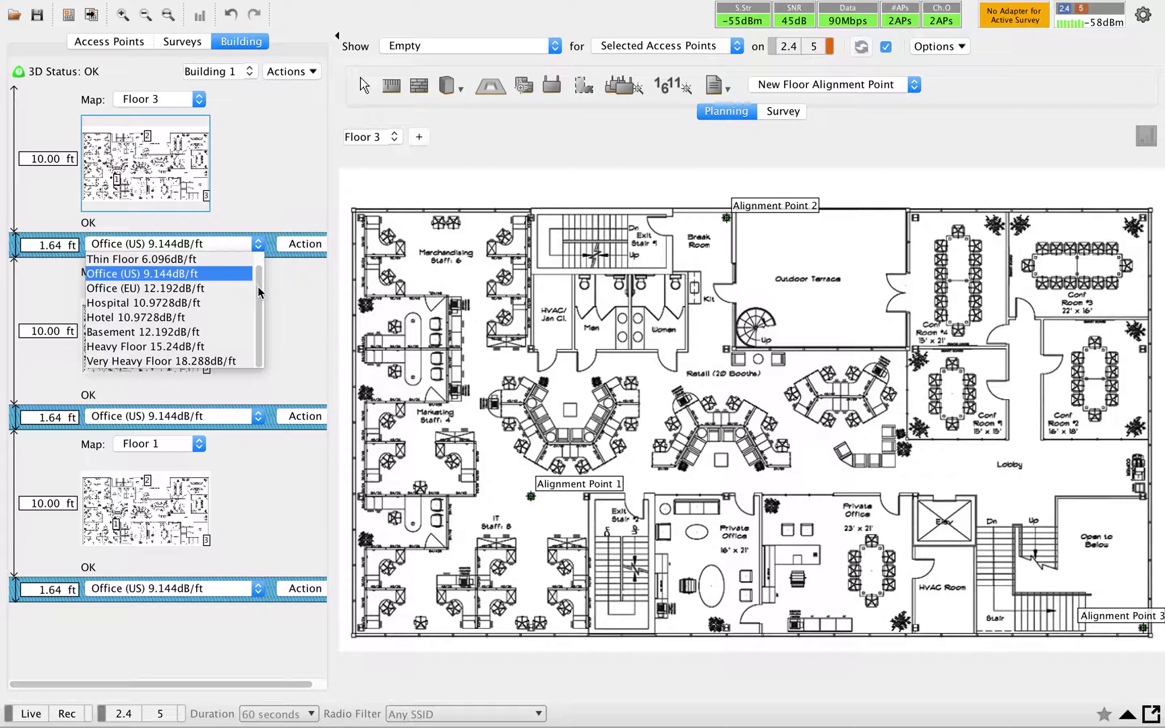
scroll(261, 259, "up", 1)
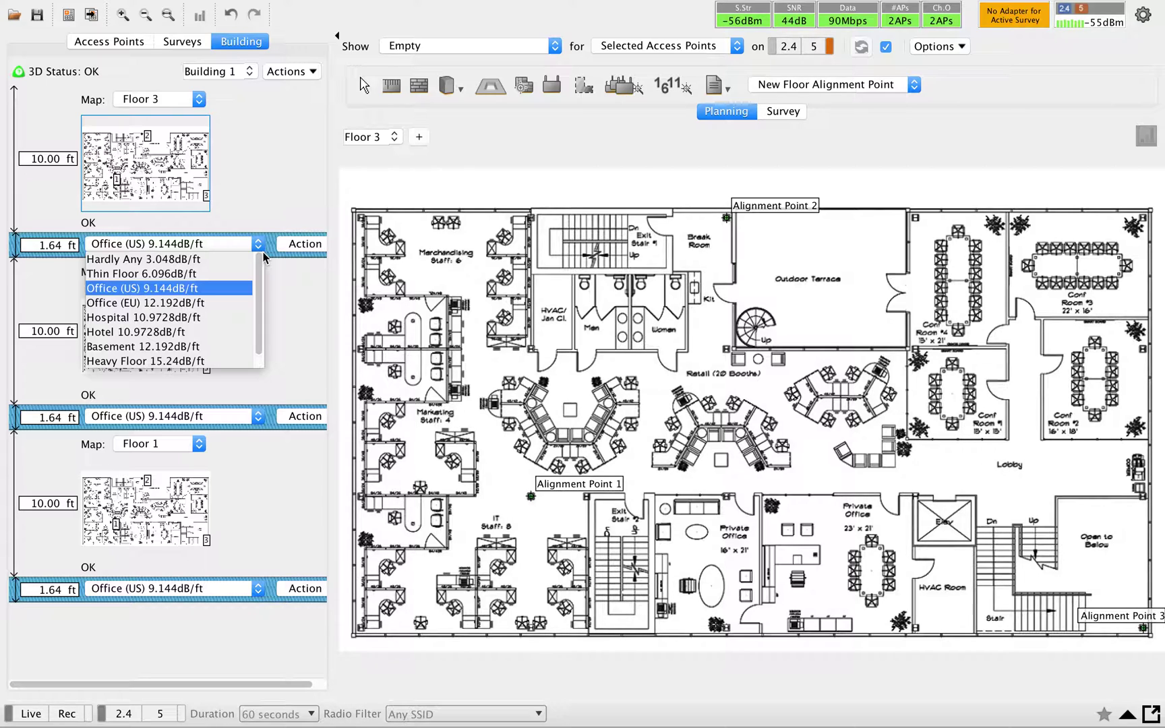
scroll(260, 305, "down", 2)
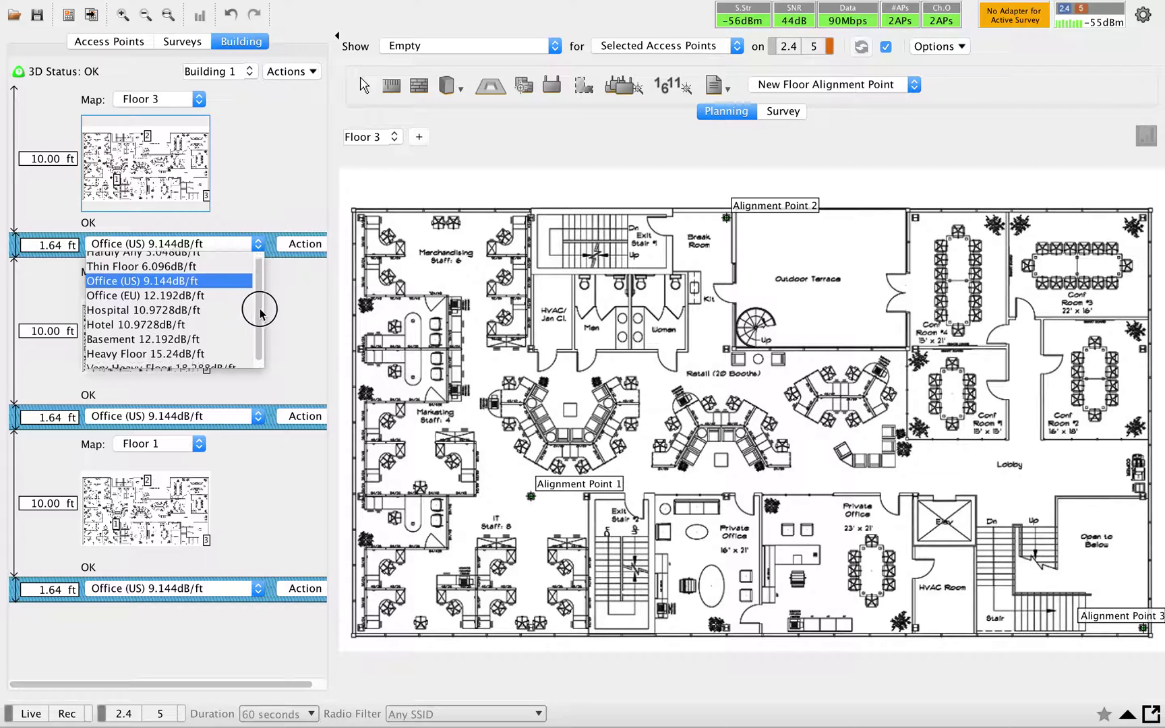
scroll(273, 282, "up", 2)
scroll(273, 282, "down", 1)
scroll(276, 270, "up", 1)
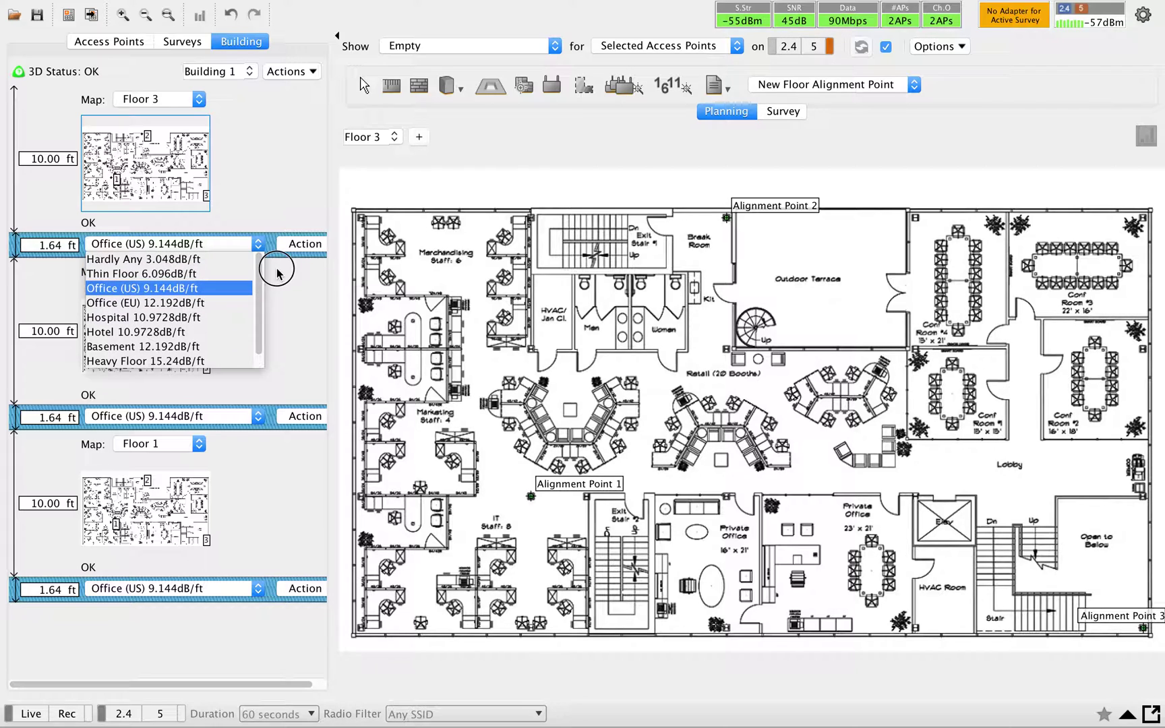
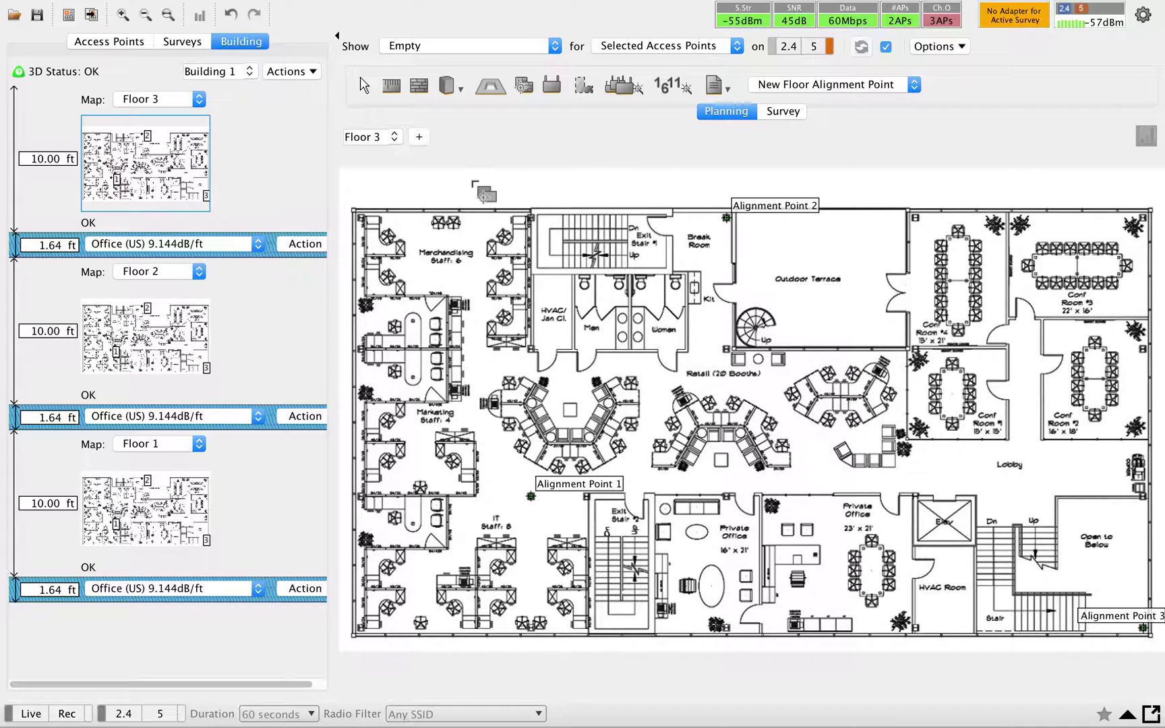
Step: Leave the alignment tool and rename the building India
left_click(364, 85)
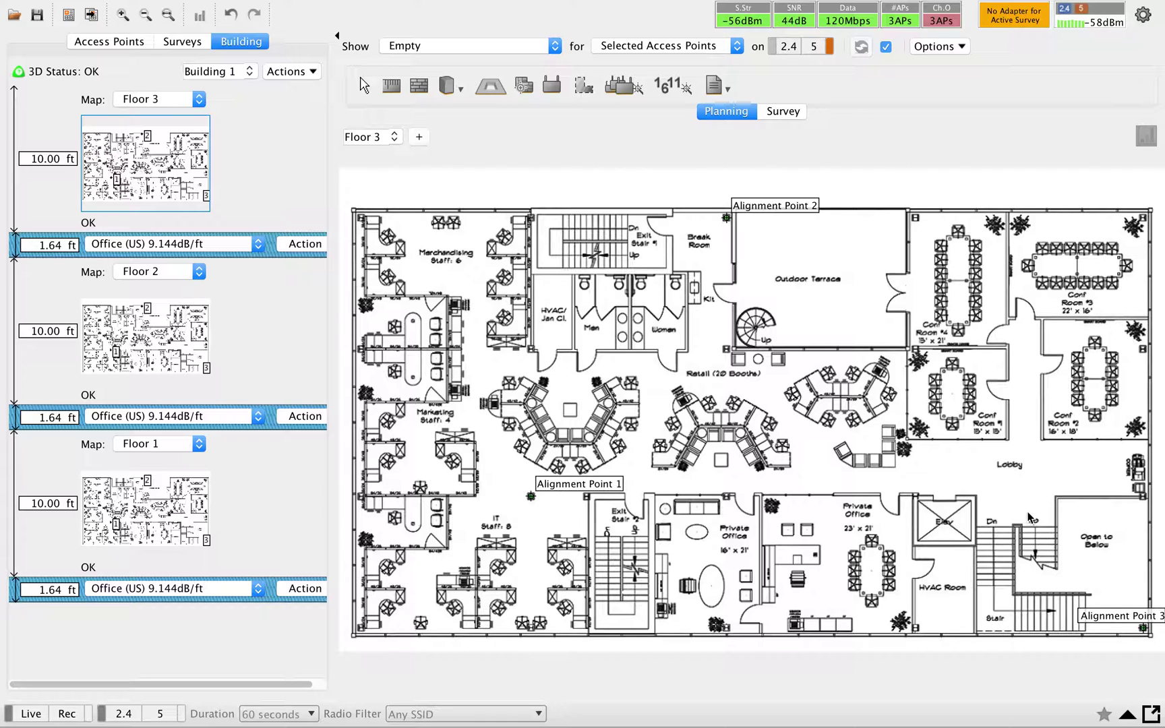
left_click(240, 77)
left_click(91, 76)
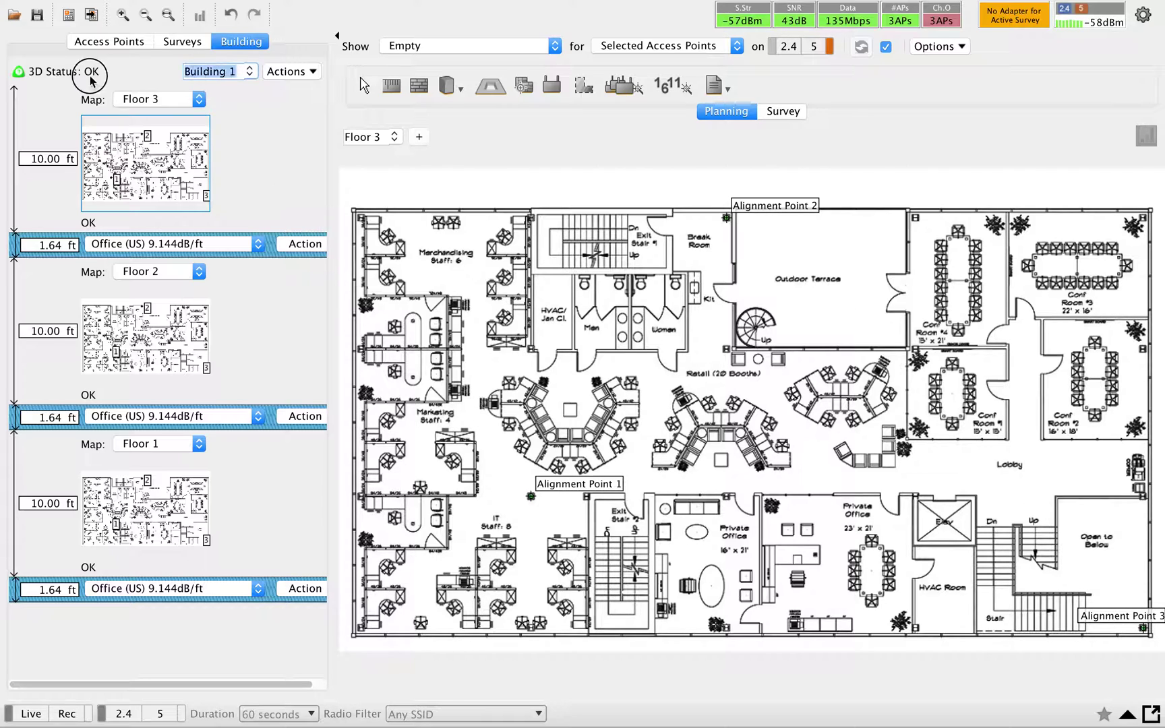
type("INdiana")
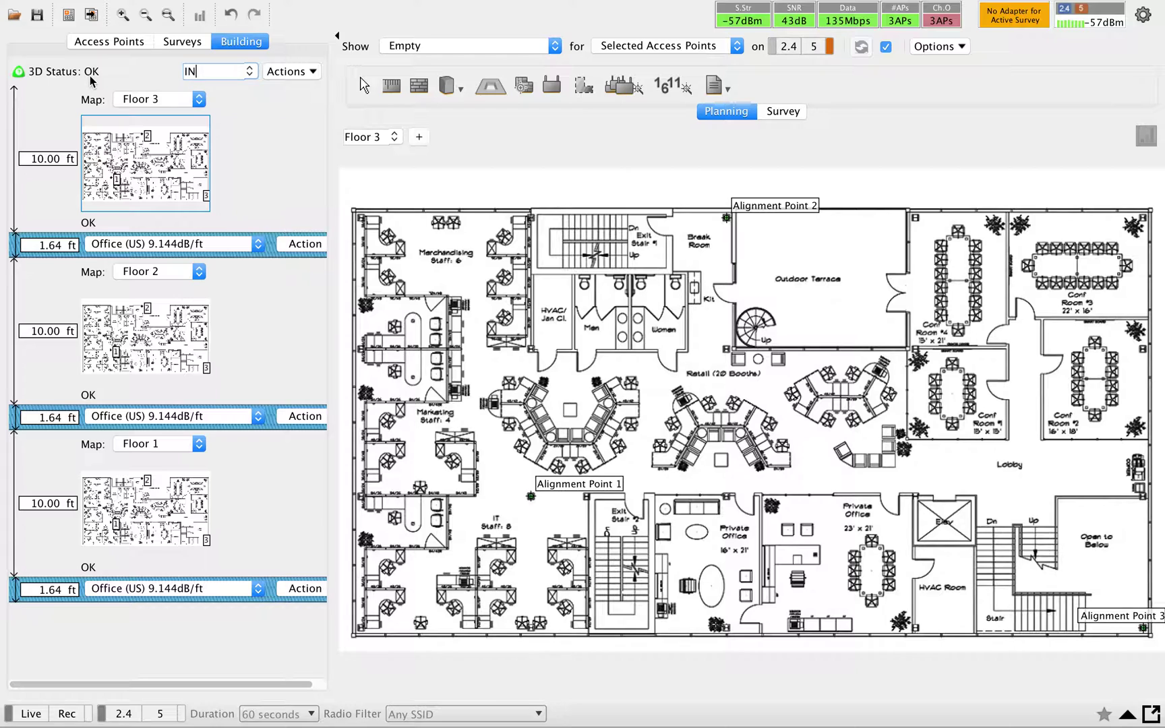
key("BackSpace")
key("BackSpace")
key("BackSpace")
key("BackSpace")
key("BackSpace")
key("BackSpace")
type("ndia")
key("BackSpace")
Step: Place a simulated Cisco AP3802i 2.4GHz + 5GHz access point on Floor 2 in the middle Retail booth cluster
left_click(164, 329)
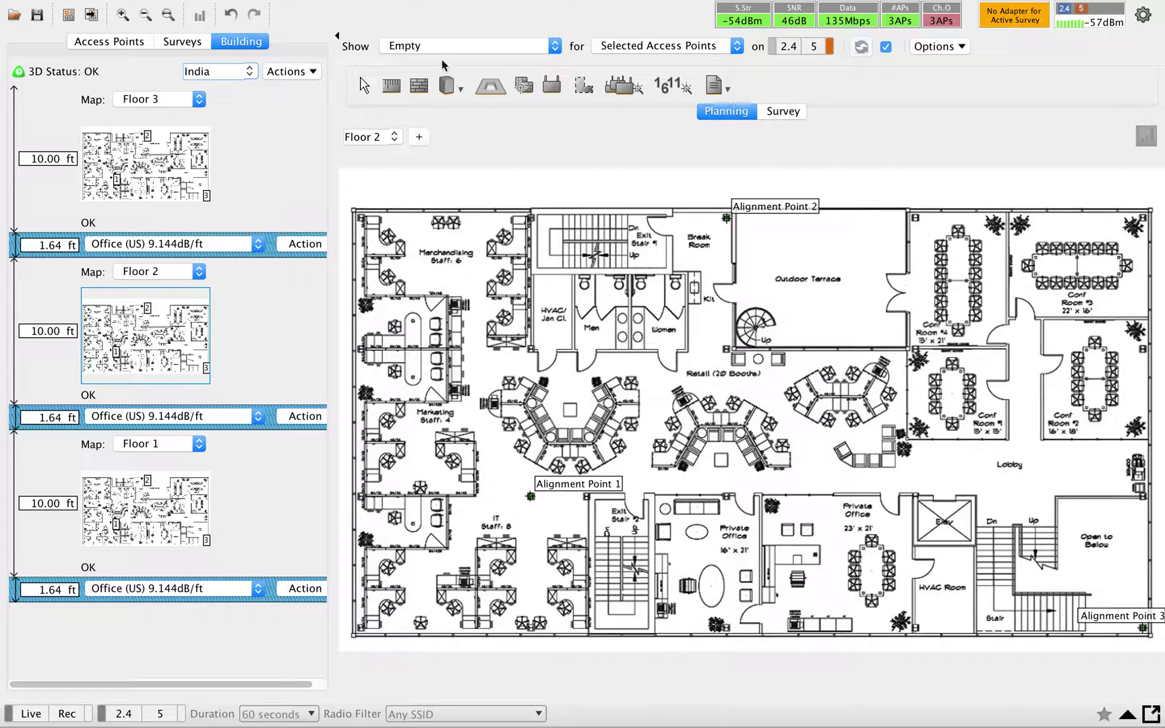
left_click(553, 85)
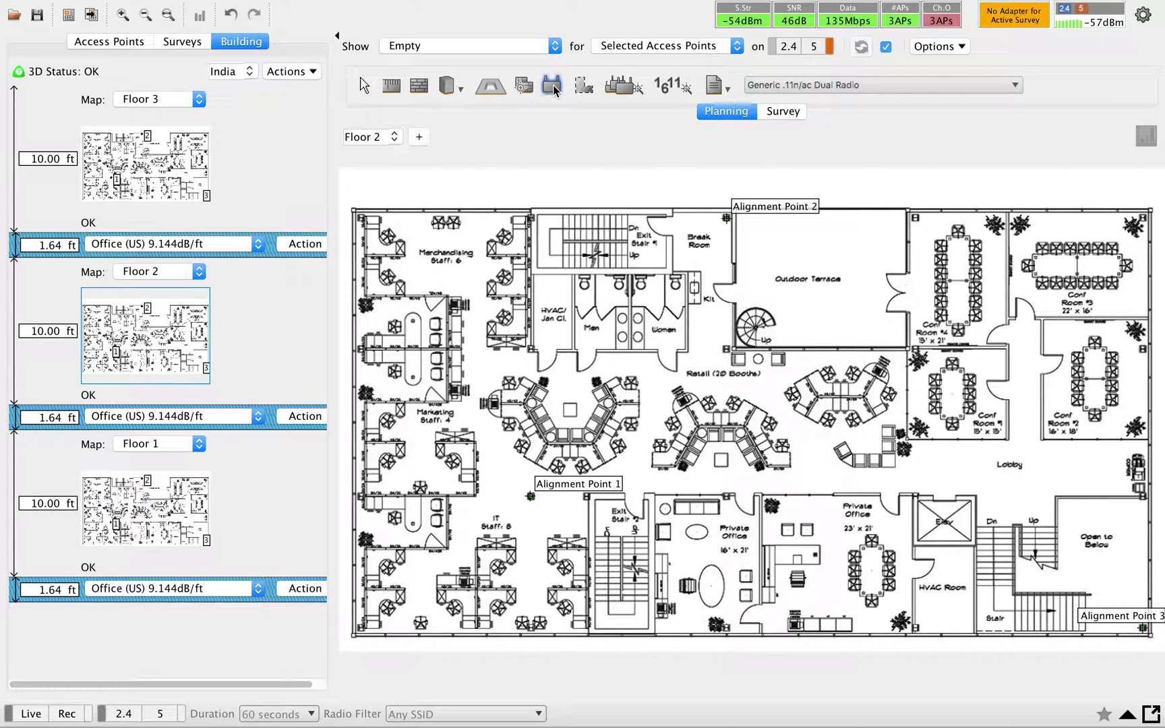
left_click(982, 87)
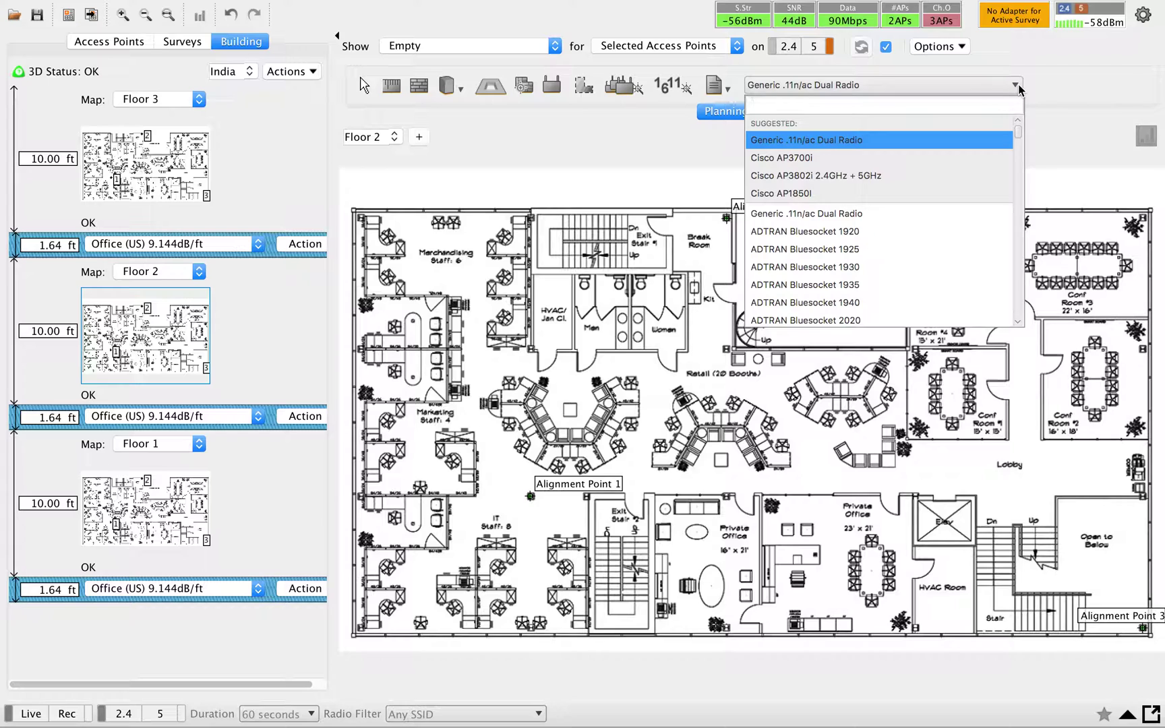
left_click(857, 178)
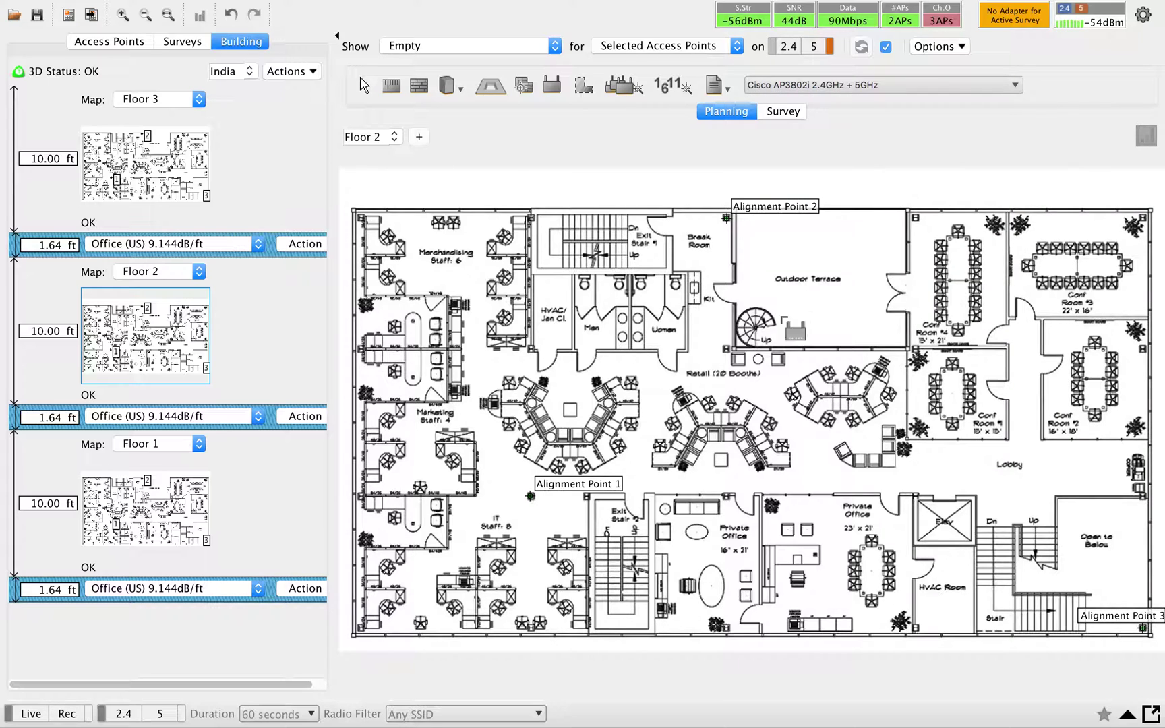
left_click(725, 409)
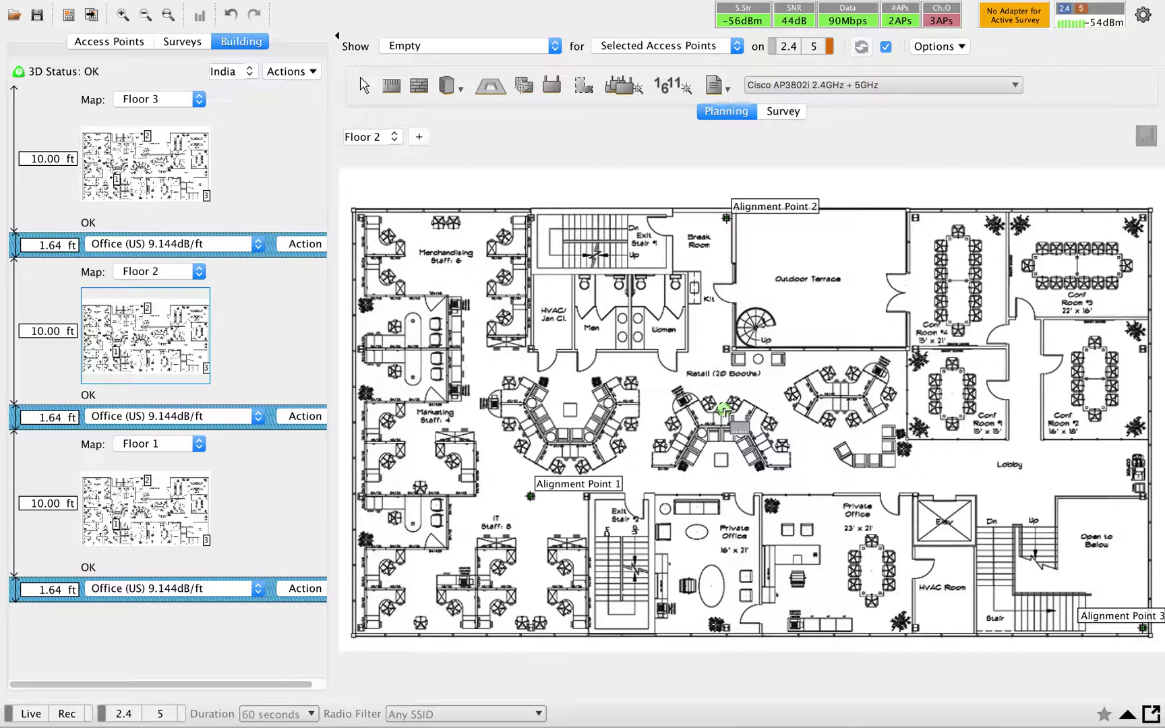
Step: Show the Signal Strength heatmap for All Access Points on the Floor 2 map
left_click(556, 47)
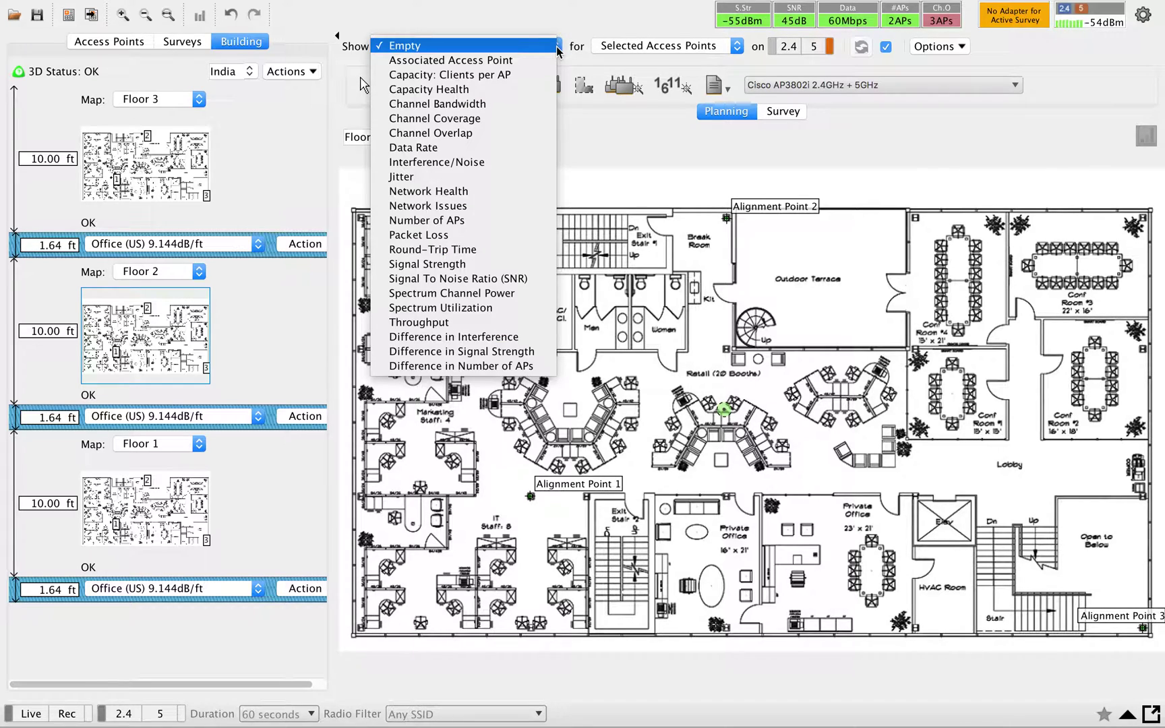
left_click(486, 266)
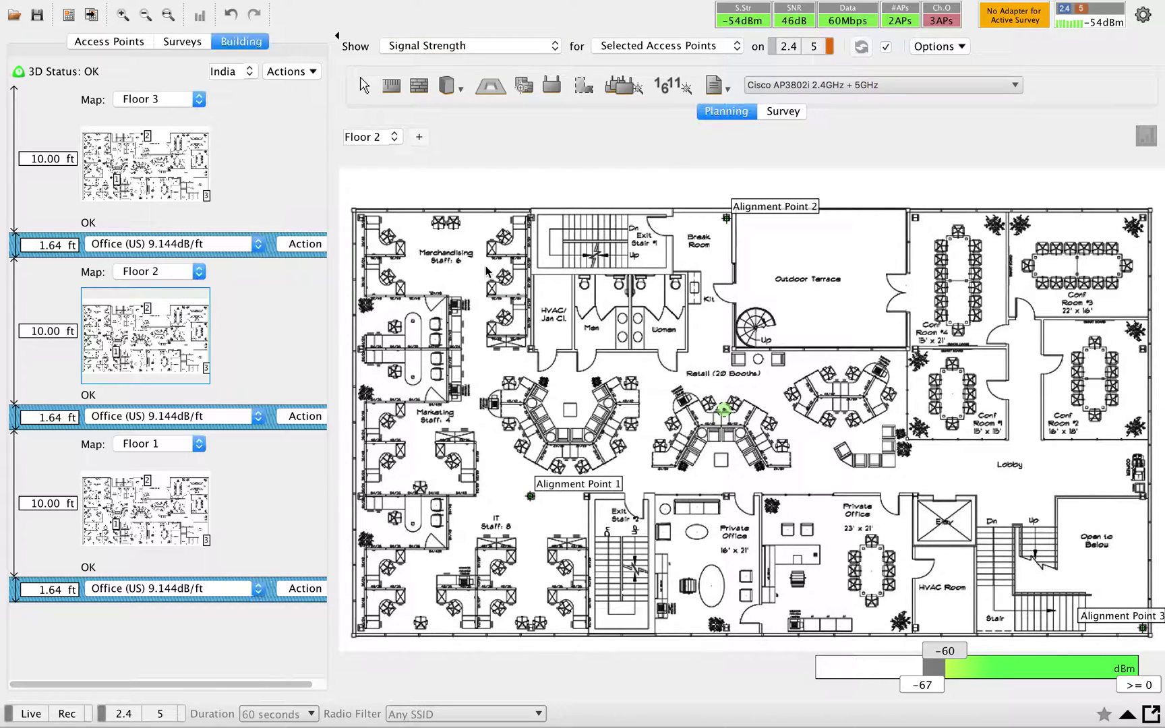
left_click(671, 46)
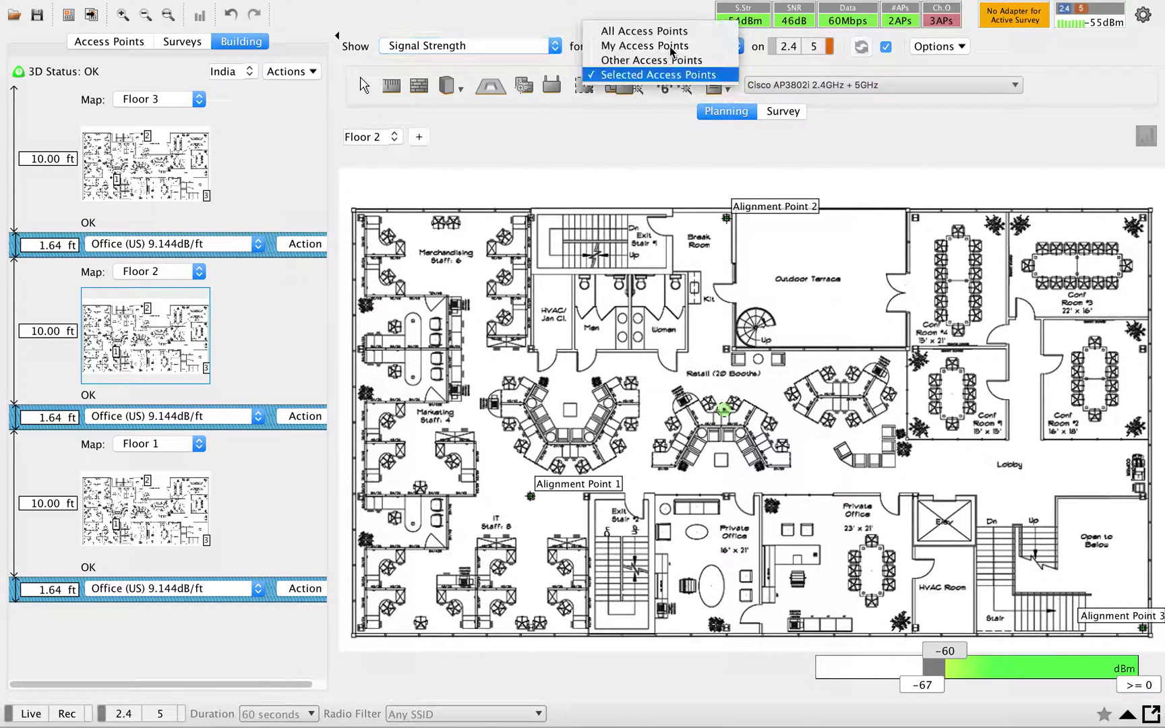
left_click(650, 32)
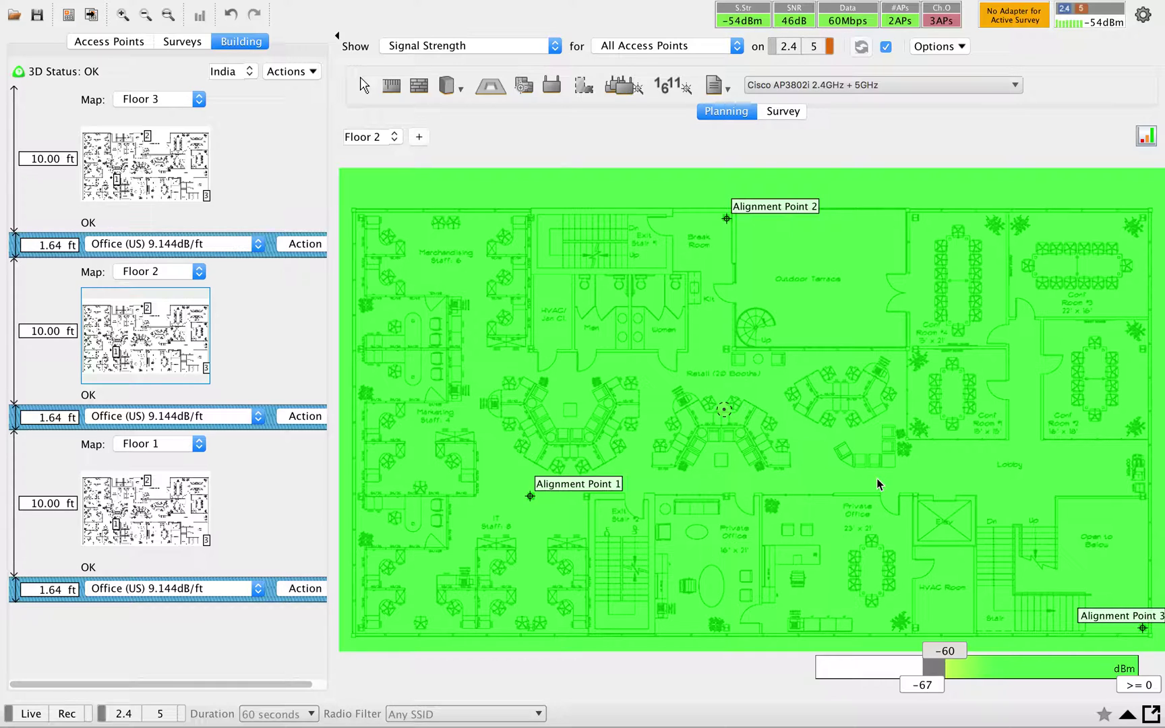
Step: Measure a horizontal distance between the Merchandising and Marketing areas on the Floor 2 map, and leave the scale tool
left_click(378, 86)
mouse_move(354, 347)
left_mouse_down()
mouse_move(476, 347)
mouse_move(459, 349)
left_mouse_up()
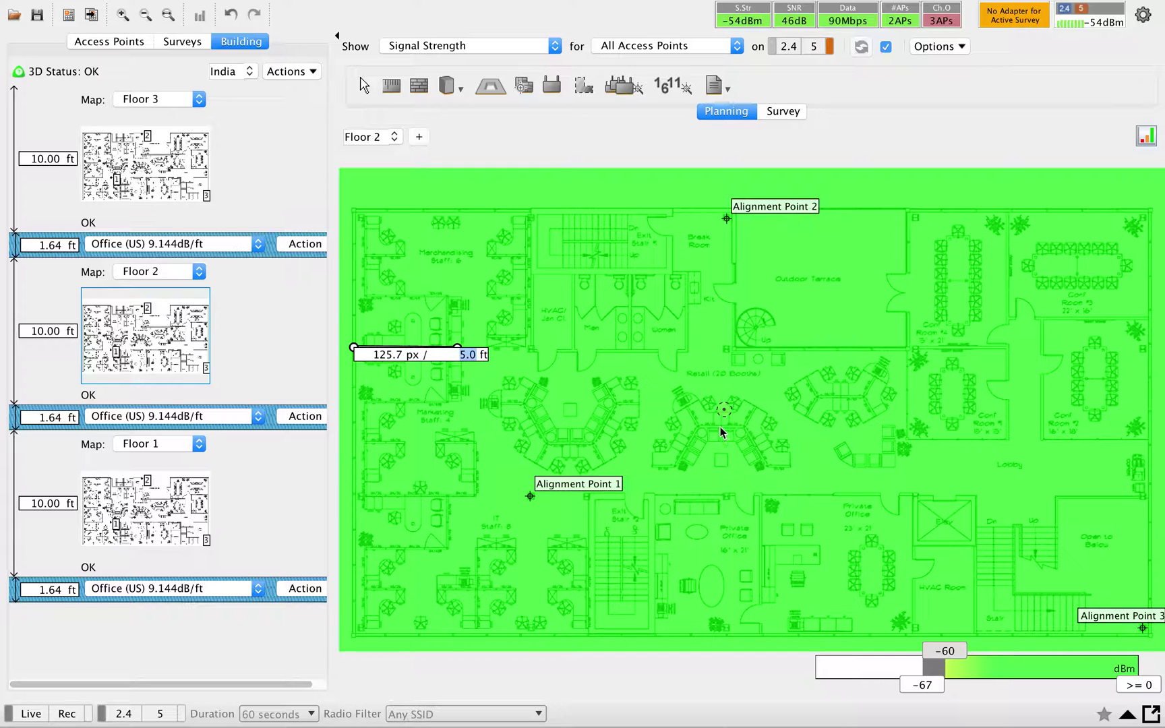
left_click(710, 468)
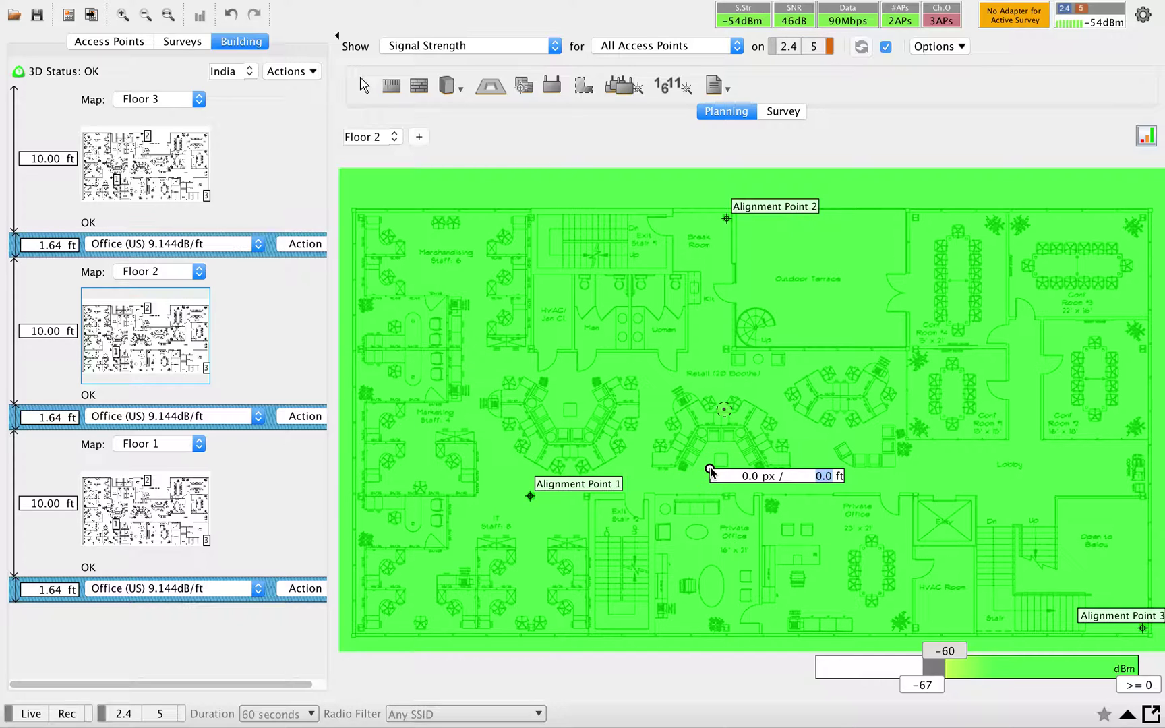
left_click(362, 88)
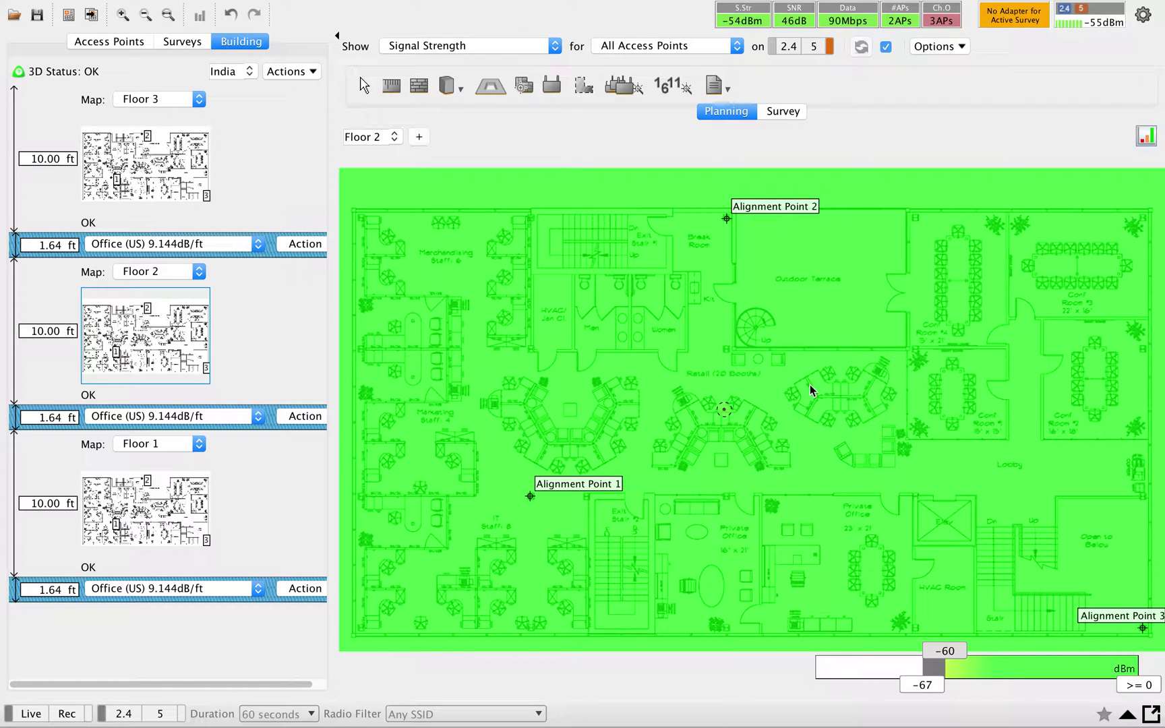
Step: Examine the signal strength that the Floor 2 access point provides on Floor 1 and Floor 3
mouse_move(811, 390)
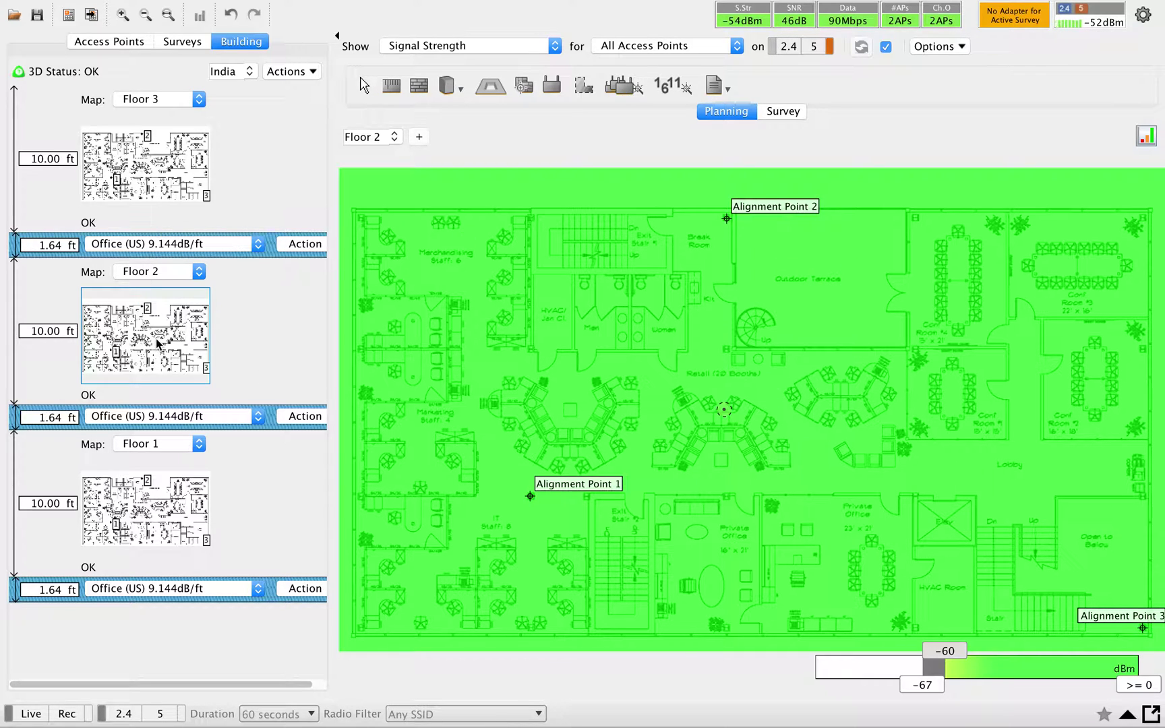
left_click(159, 491)
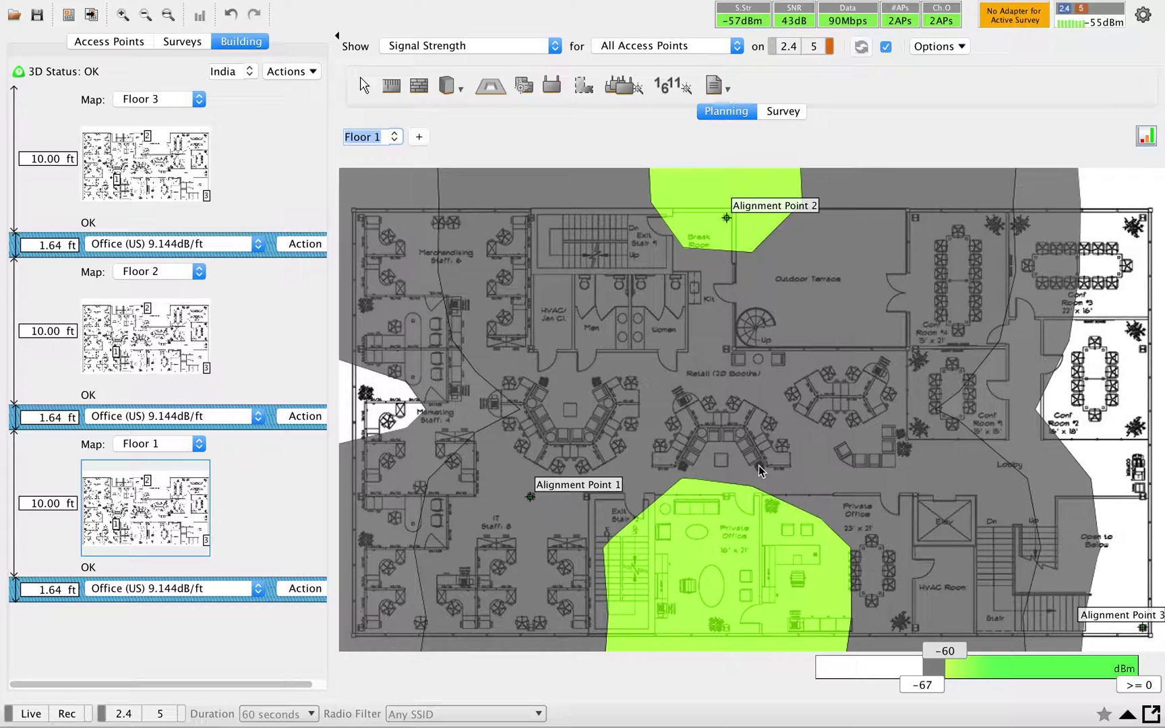
mouse_move(758, 465)
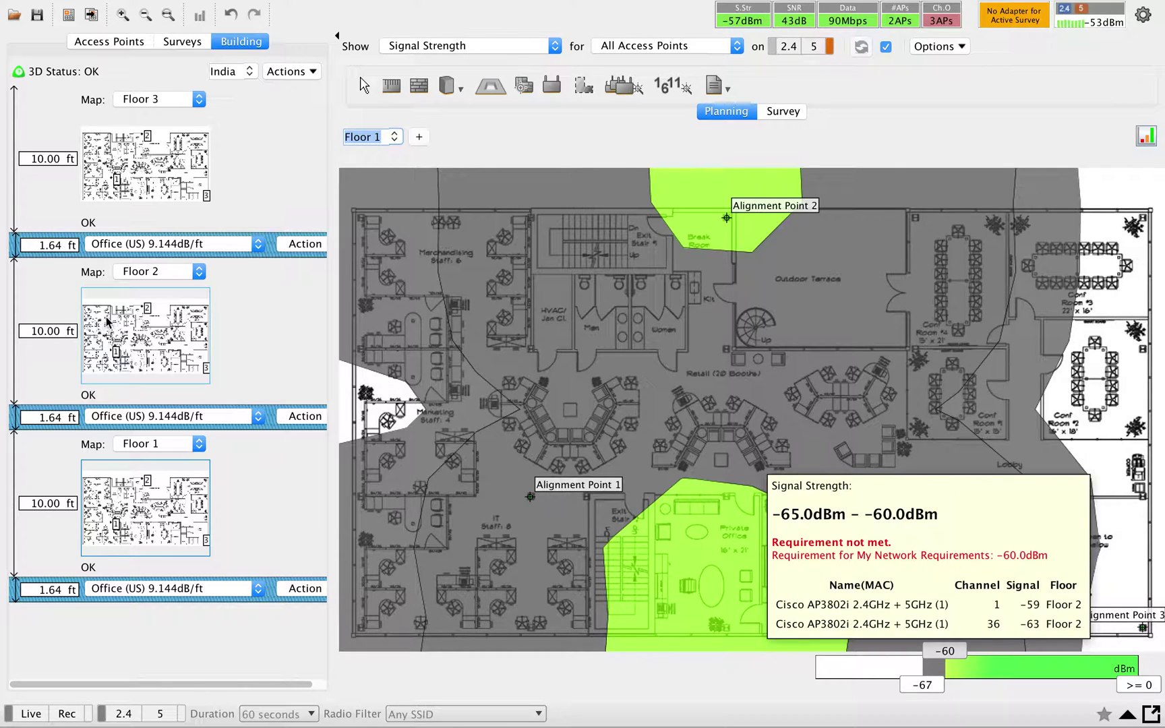
left_click(159, 189)
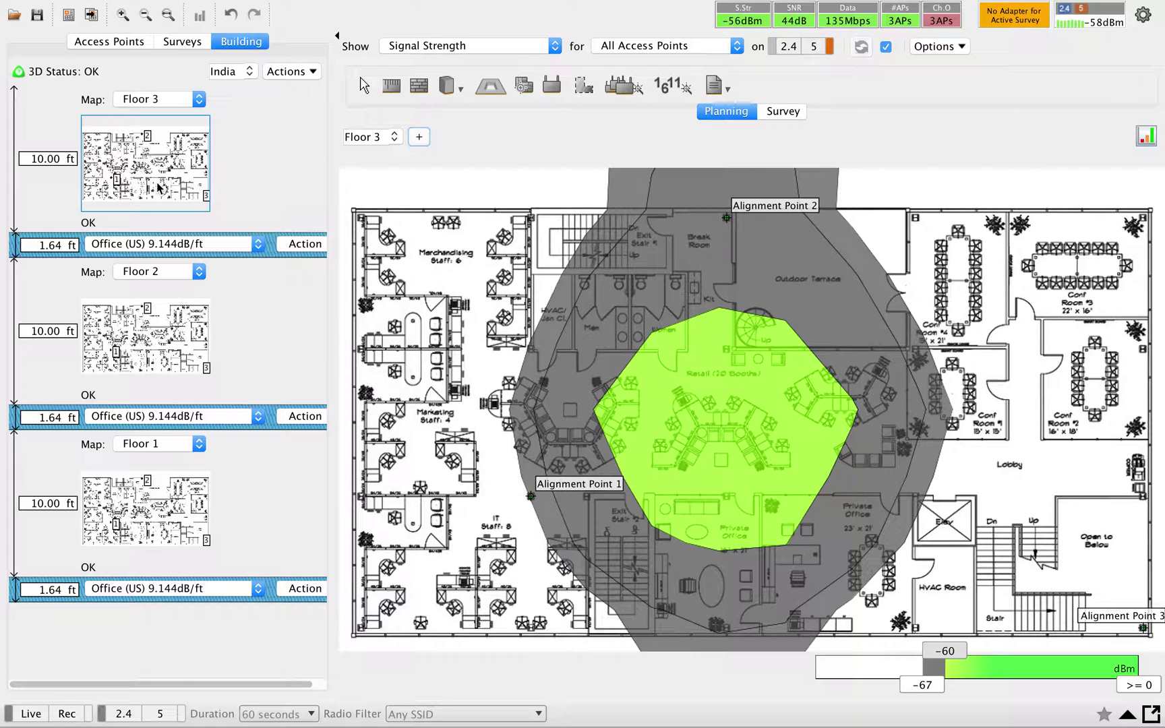
Step: Replace the access point in Floor 2's middle Retail booth cluster with a simulated Cisco AP3700i
left_click(170, 322)
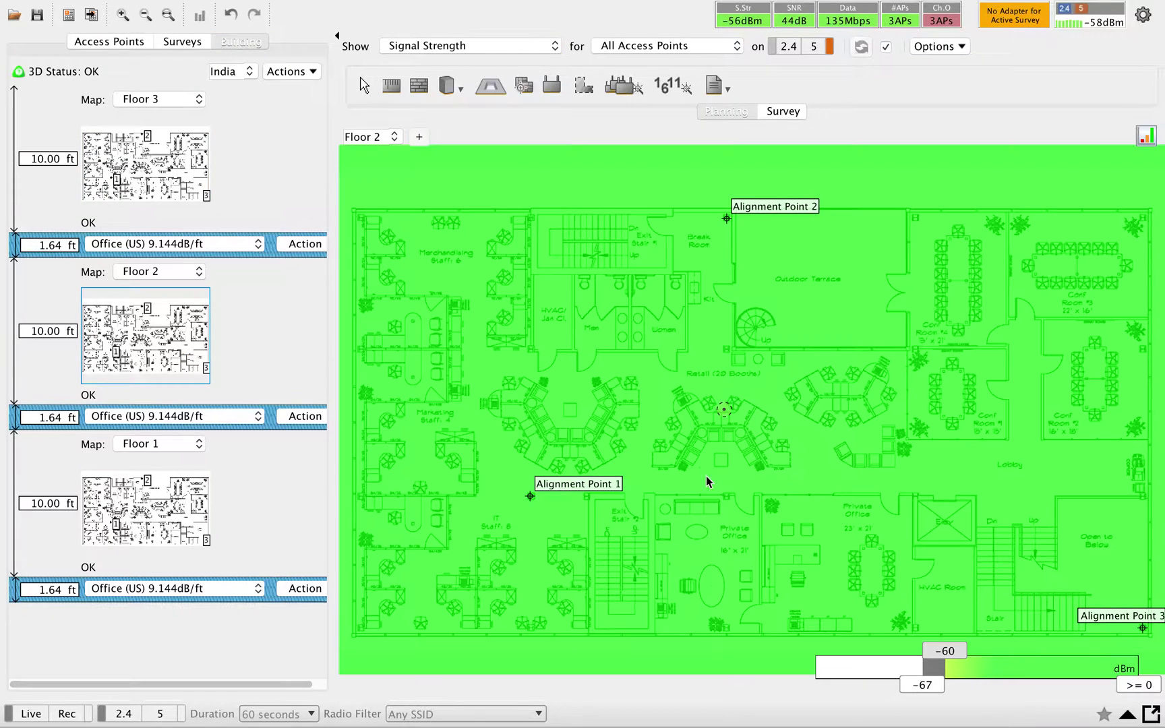
key("Delete")
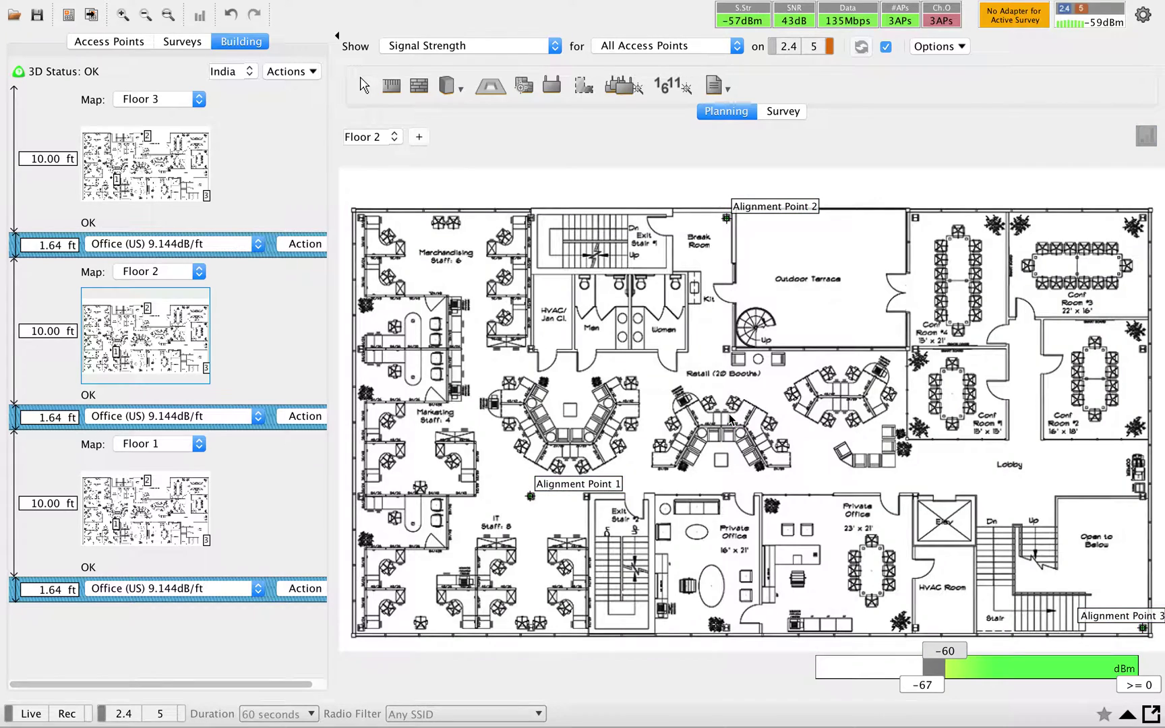
left_click(552, 87)
left_click(964, 85)
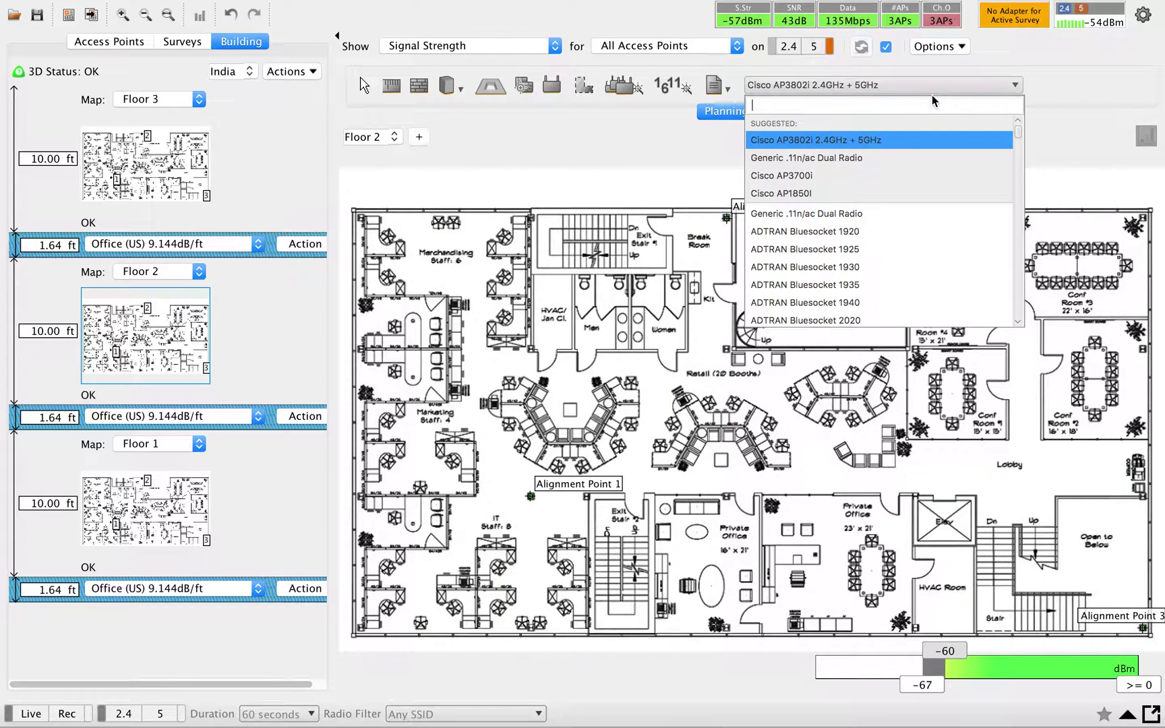
left_click(814, 176)
left_click(720, 402)
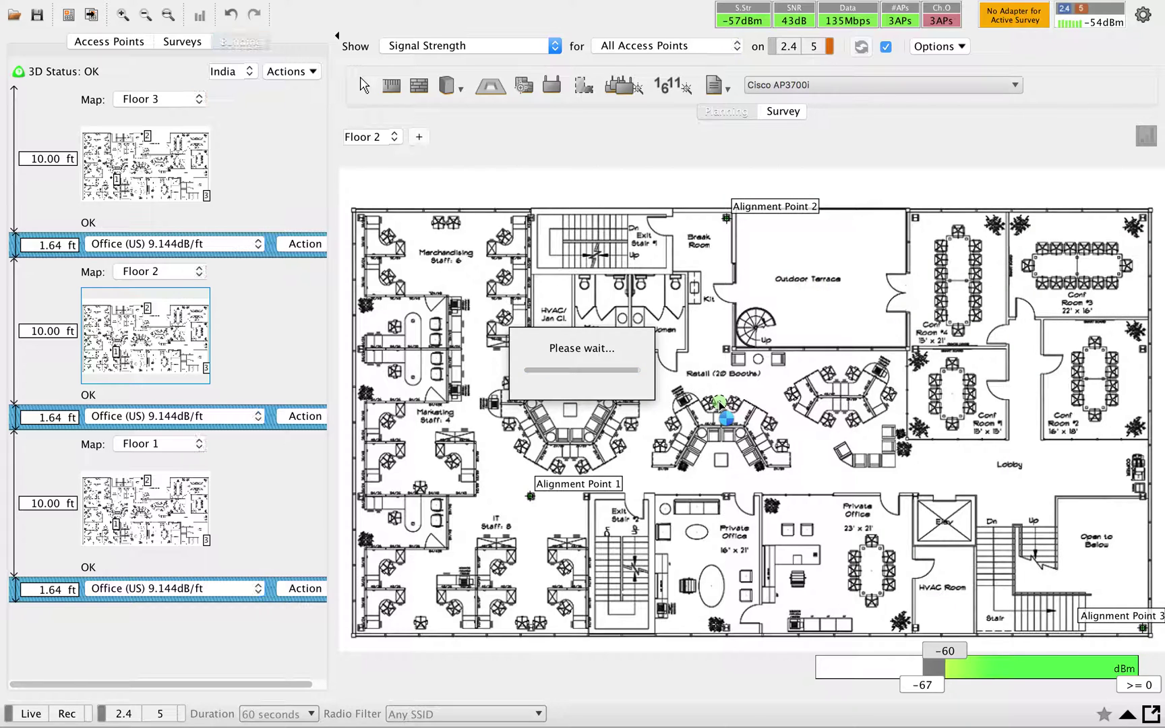
Step: Compare the Cisco AP3700i's signal strength coverage on Floor 3, Floor 2 and Floor 1, including the reading near Exit Stair #2
left_click(168, 150)
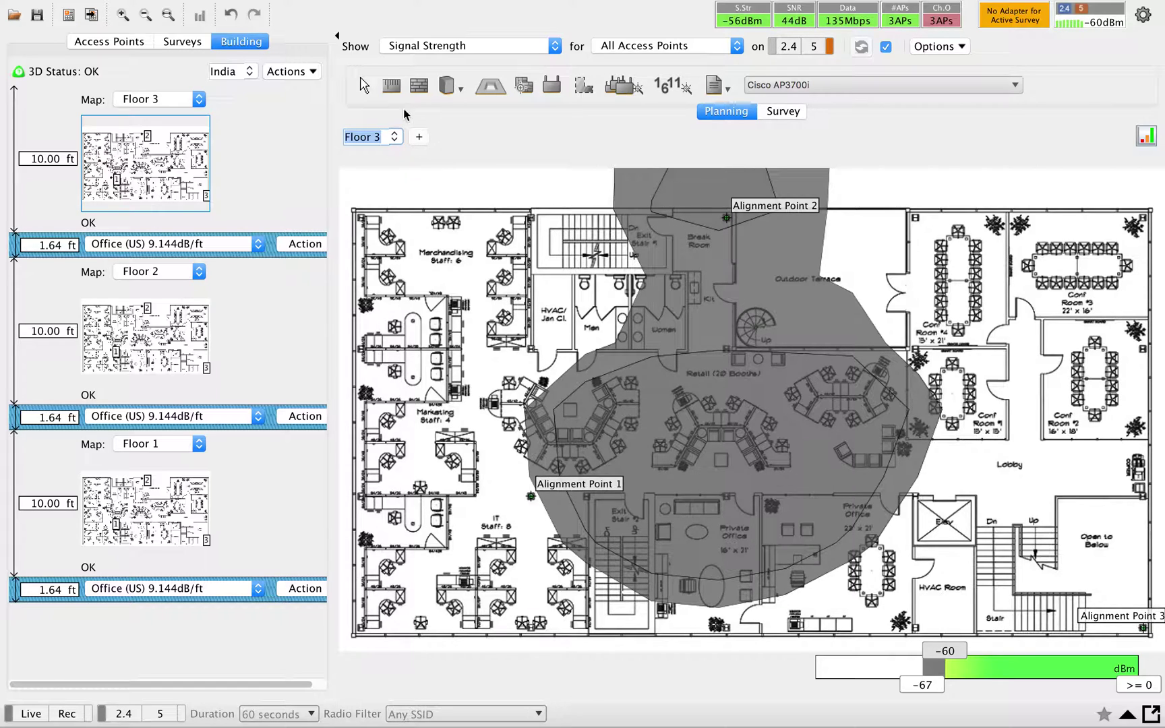
left_click(364, 85)
left_click(145, 336)
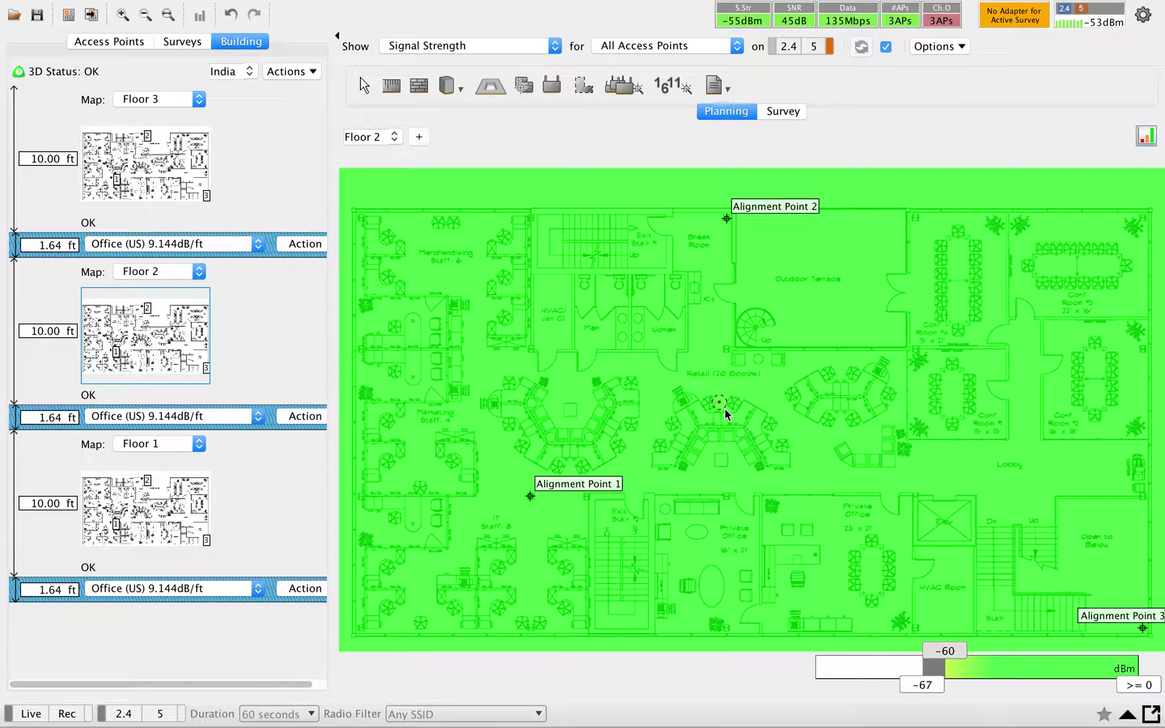
left_click(134, 499)
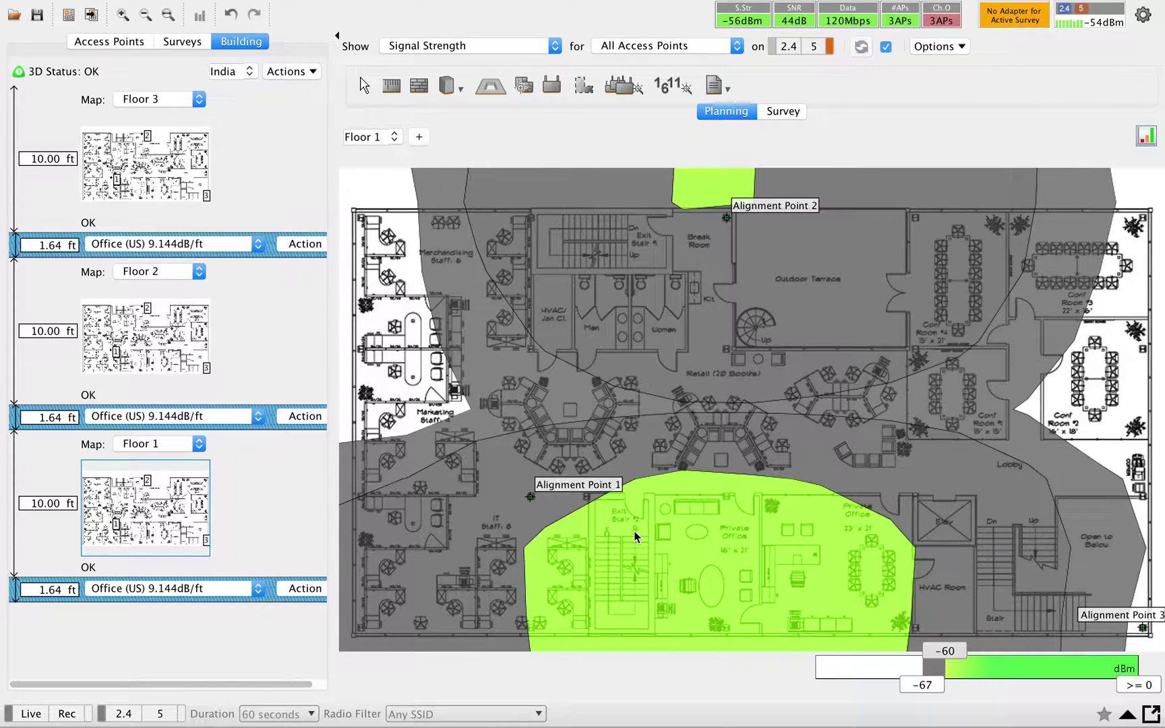
mouse_move(634, 531)
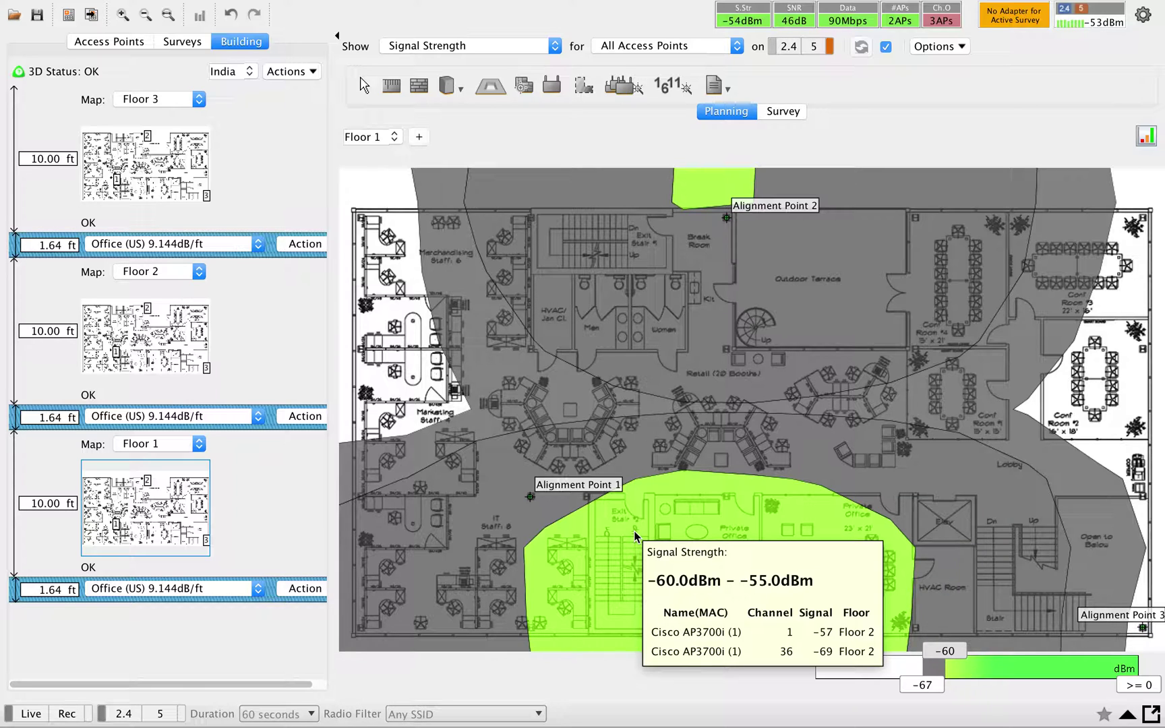
Step: Place four more Cisco AP3700i access points on Floor 2: IT staff area, stairs by Open to Below, Conf Room #3 and Merchandising
left_click(172, 348)
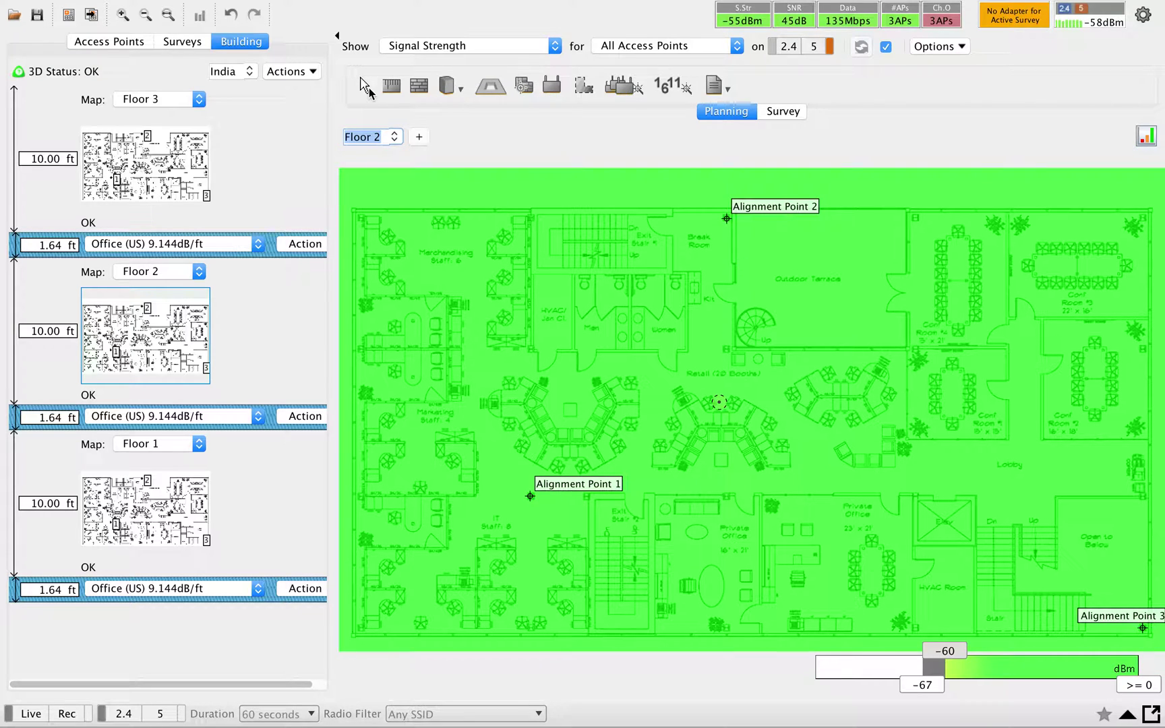
left_click(553, 86)
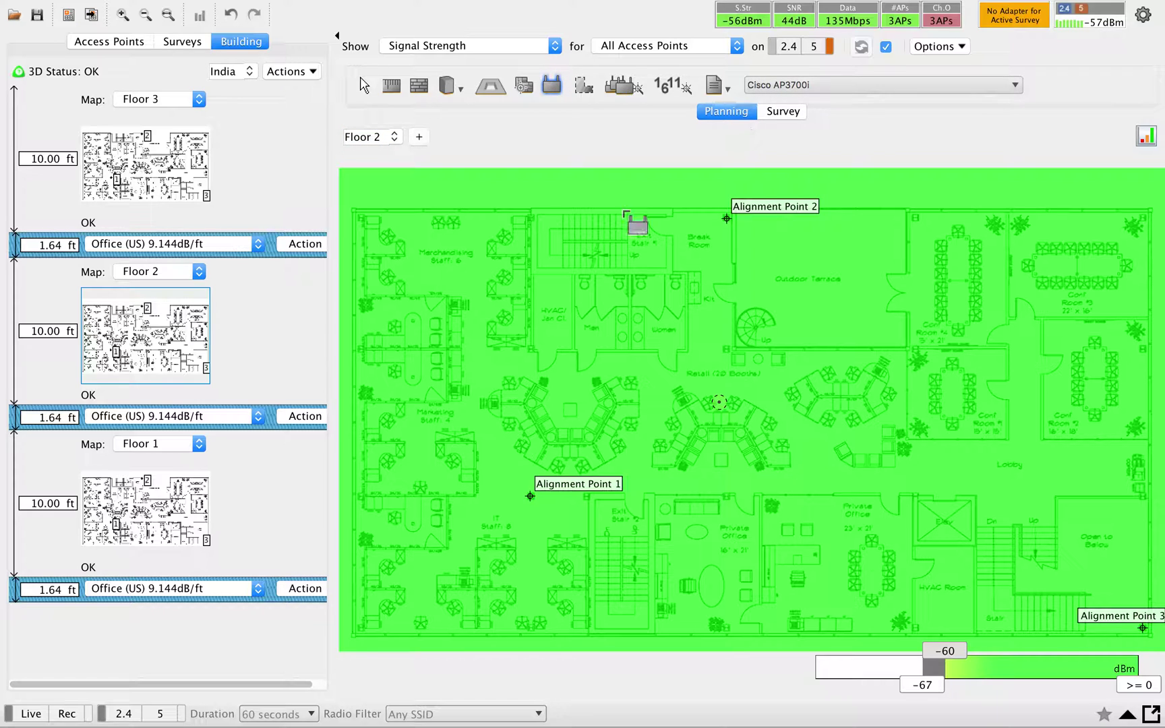
left_click(429, 557)
left_click(1071, 575)
left_click(1089, 261)
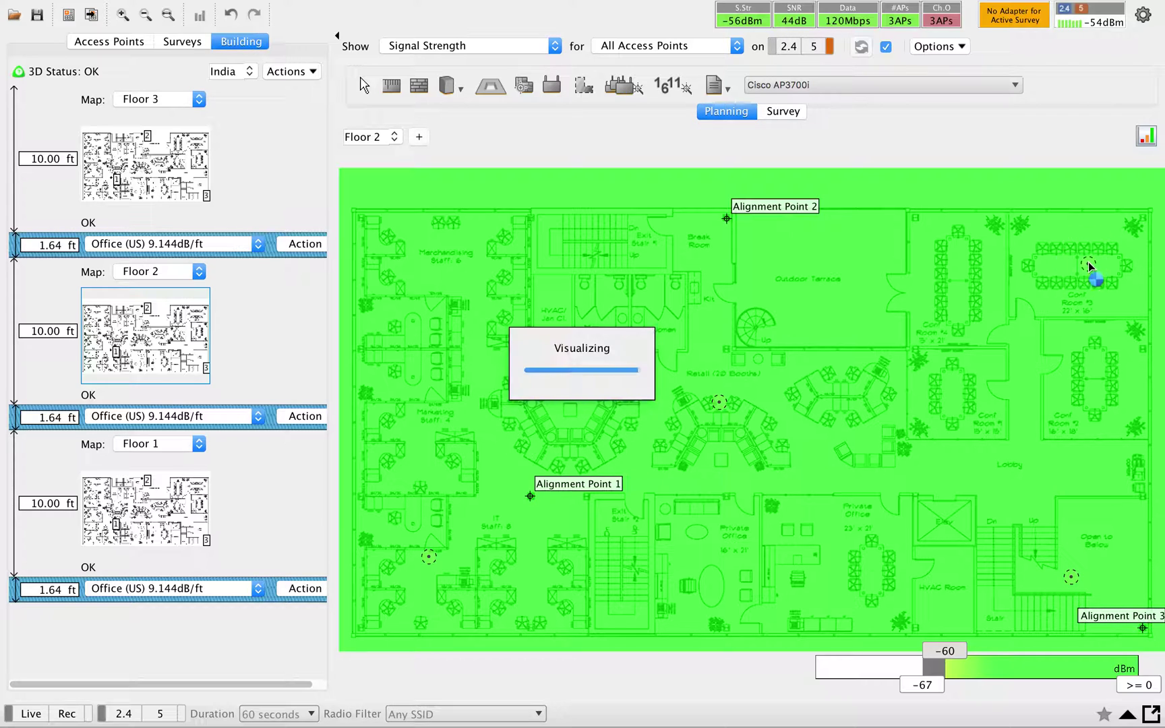
left_click(428, 251)
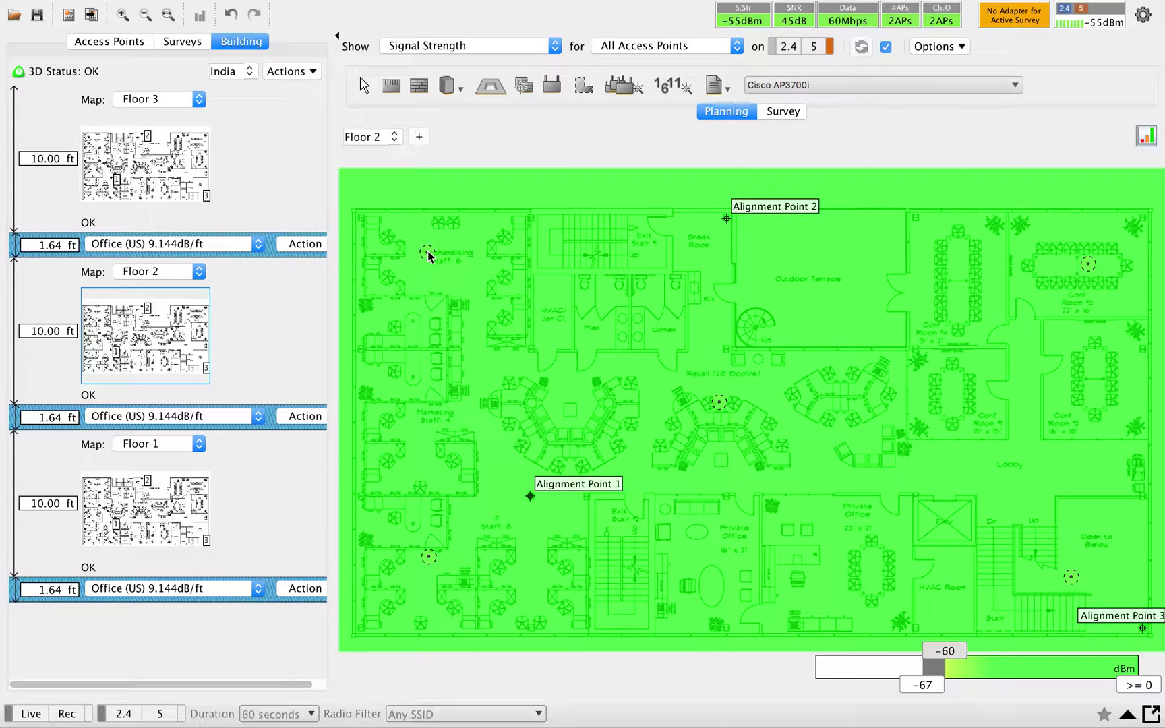
Step: Examine the five-access-point coverage on Floor 1 and Floor 3, and open the 2.4 GHz radio settings of Cisco AP3700i (1)
left_click(170, 521)
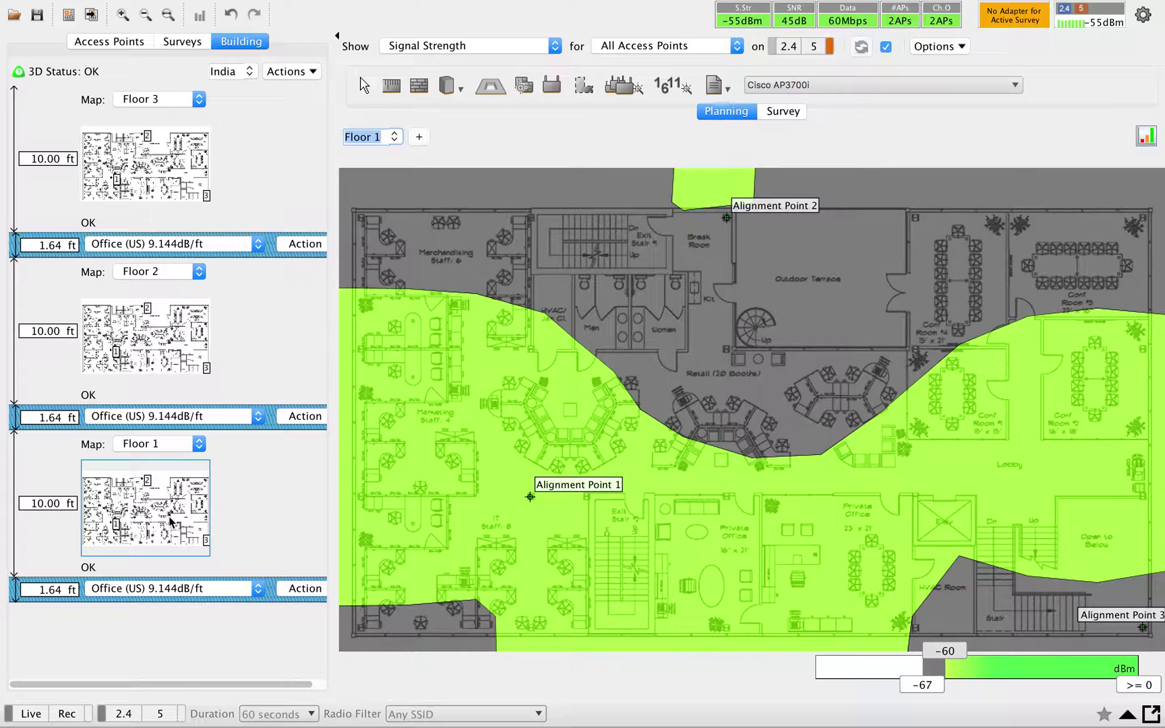
left_click(127, 153)
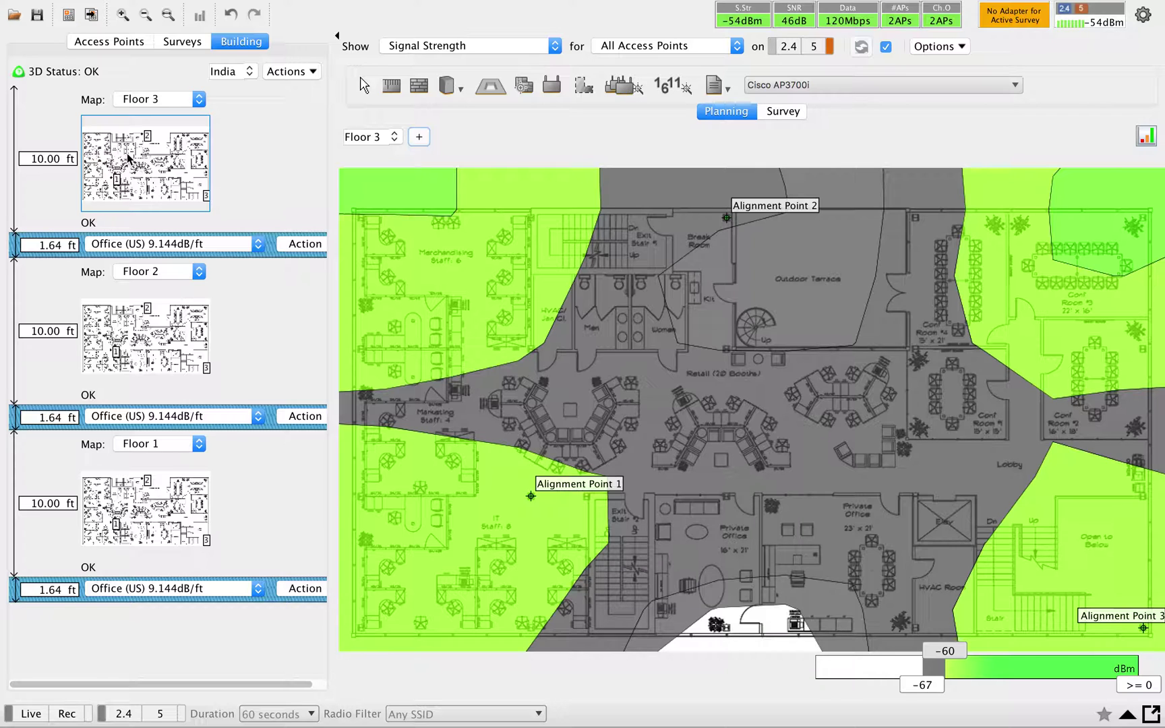
left_click(79, 43)
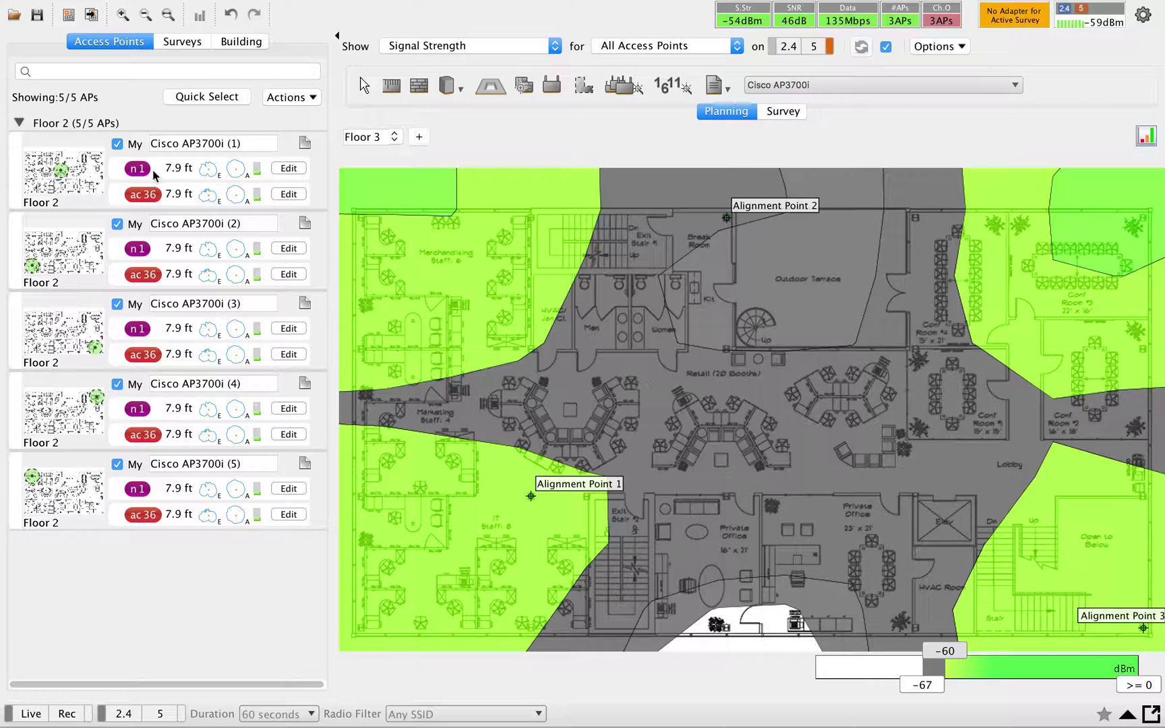
left_click(289, 169)
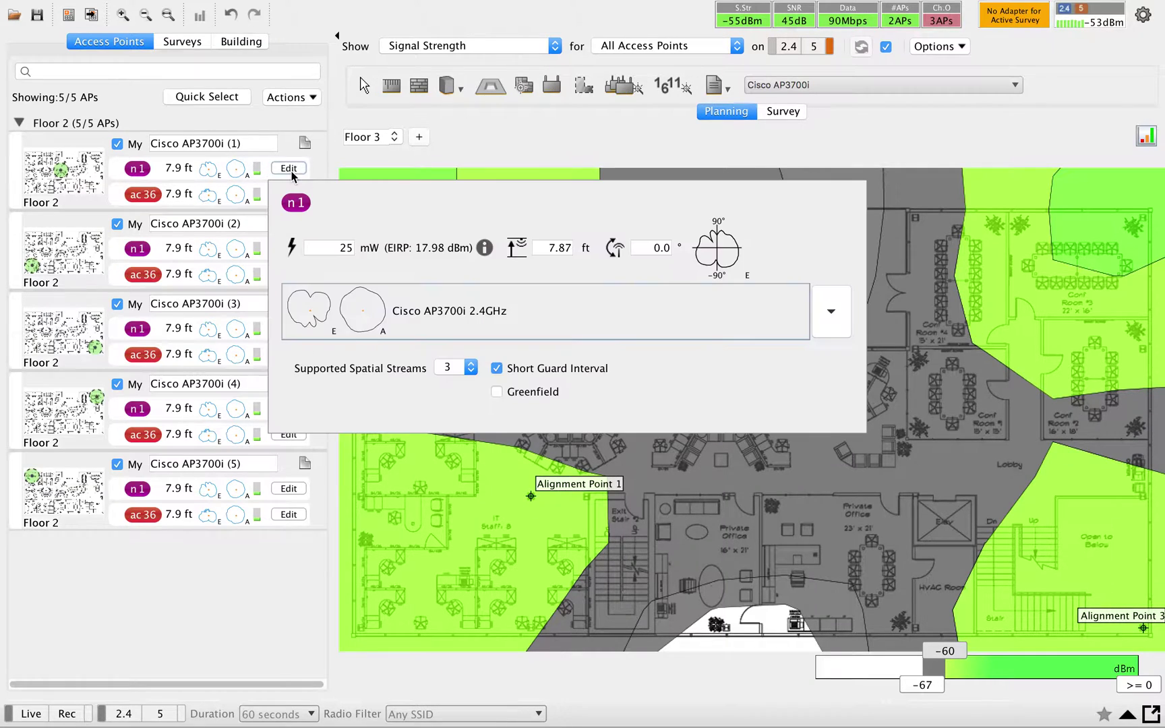
Step: Delete the simulated access points Cisco AP3700i (2) through (5) from Floor 2
left_click(15, 263)
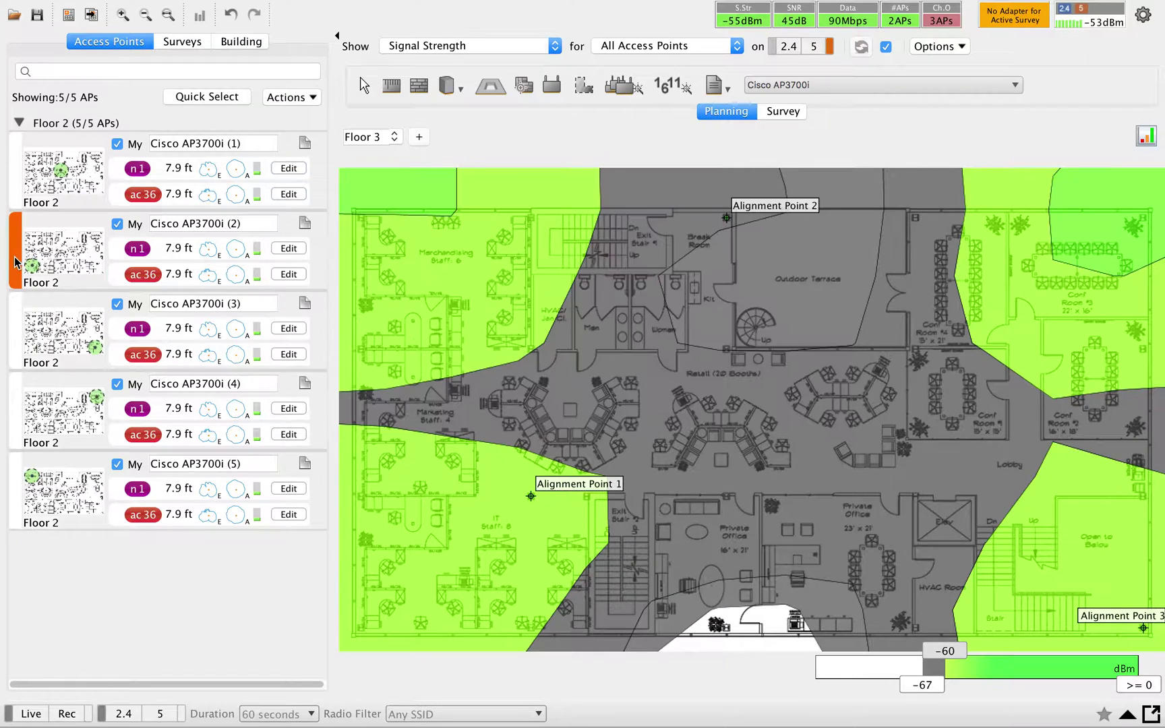
left_click(14, 321)
left_click(14, 391)
left_click(18, 499)
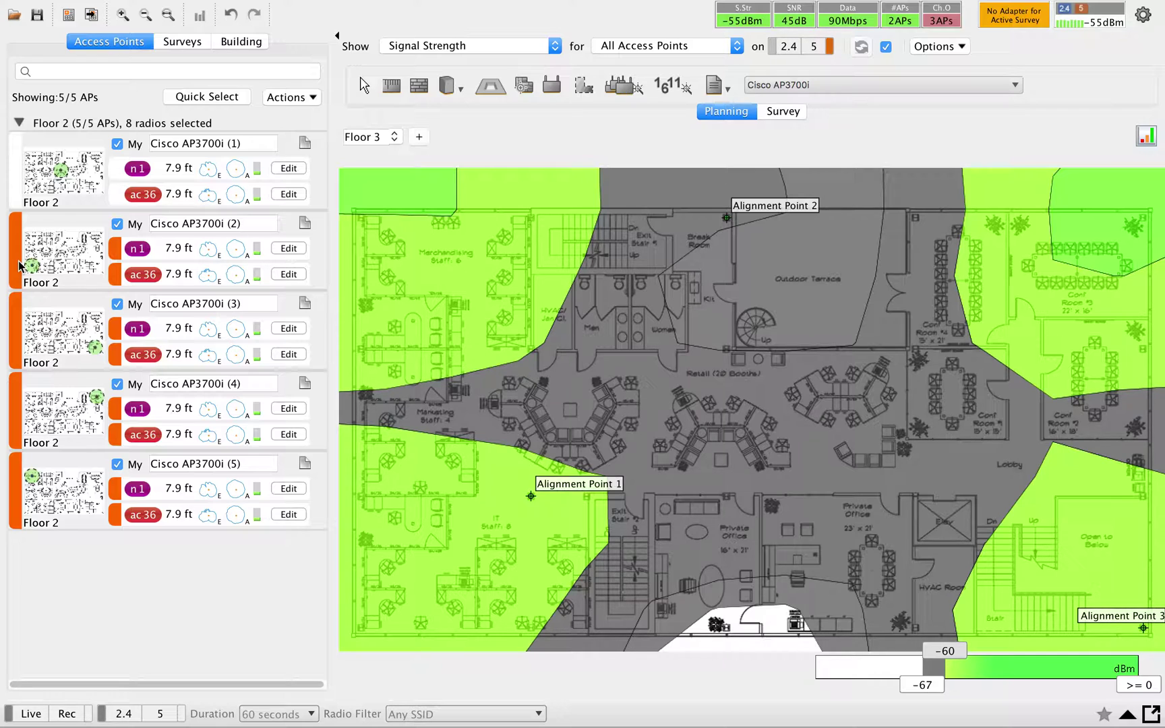
left_click(294, 96)
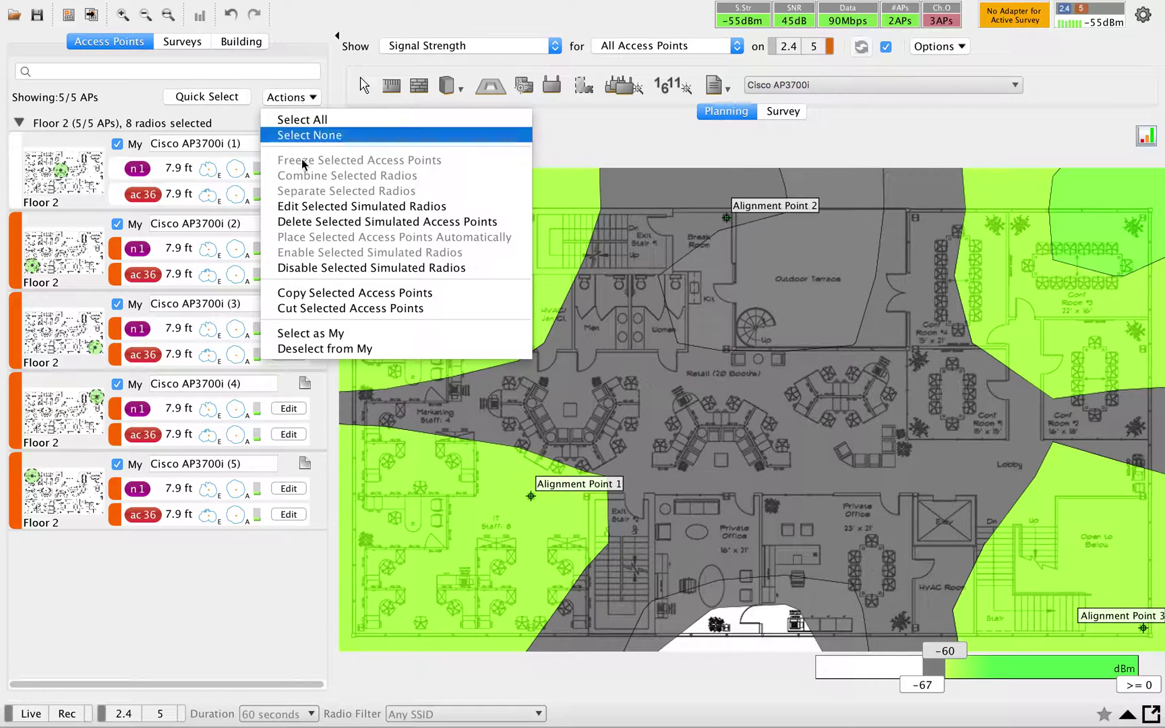
left_click(359, 225)
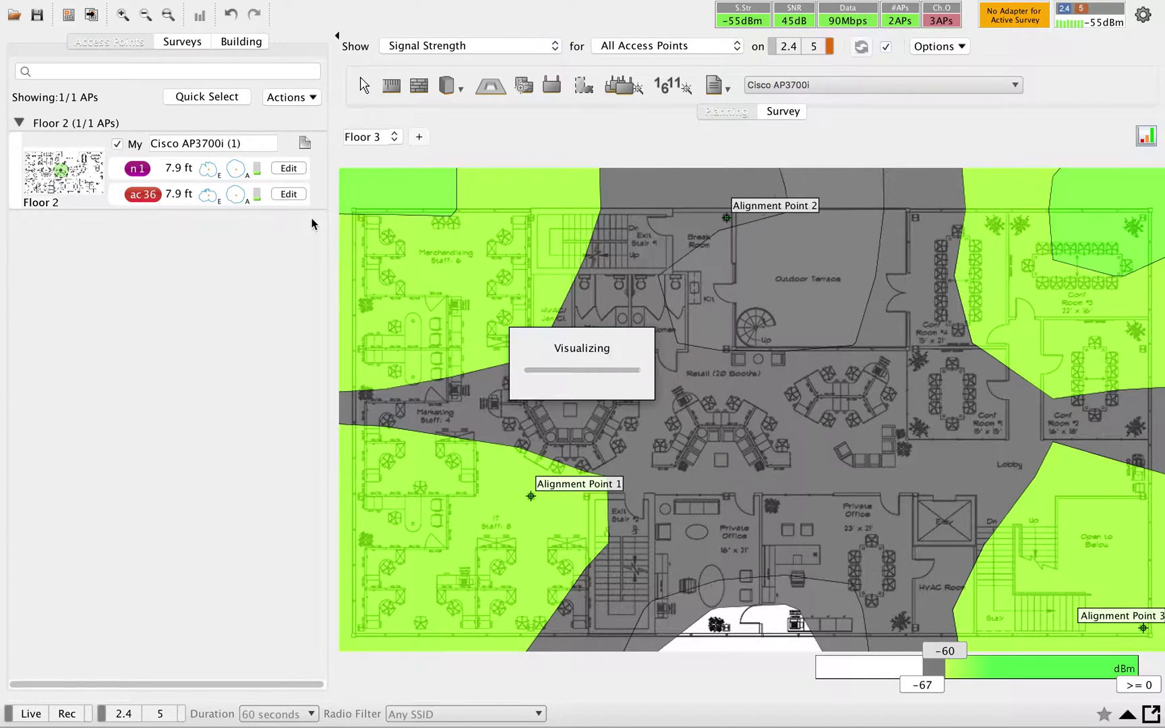
Step: Set the 2.4 GHz radio of Cisco AP3700i (1) to 3.13 mW power and 10 ft antenna height
left_click(299, 174)
double_click(331, 248)
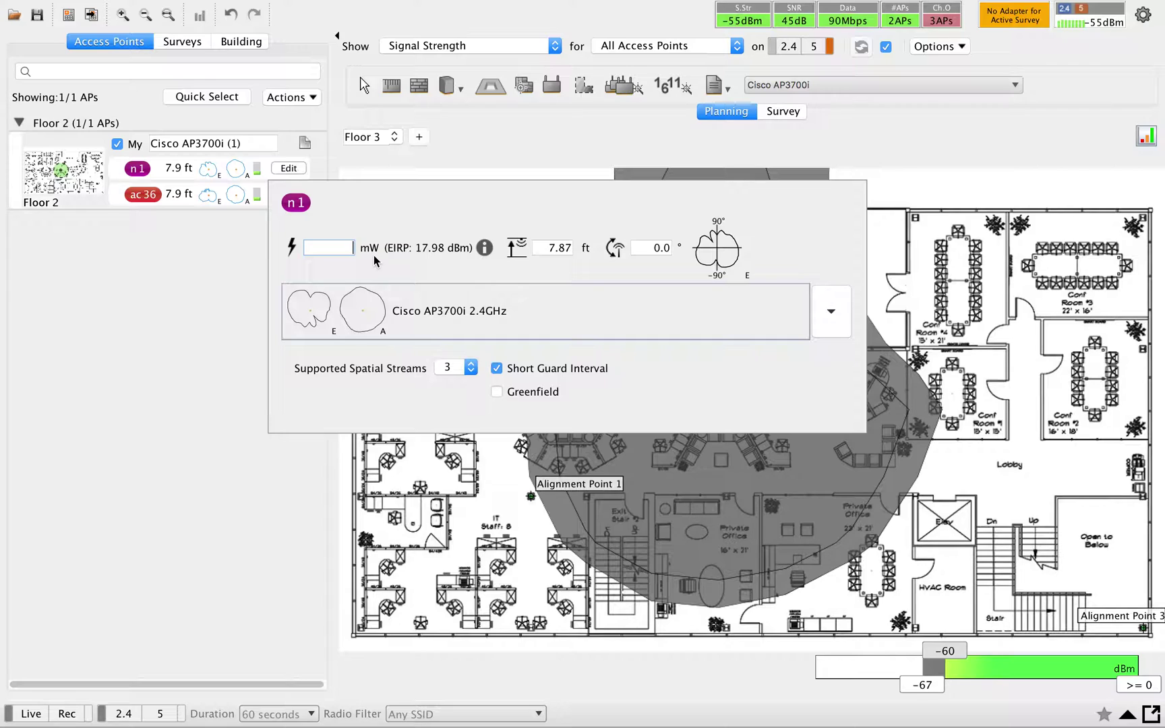
type("3.13")
left_click(599, 256)
double_click(554, 250)
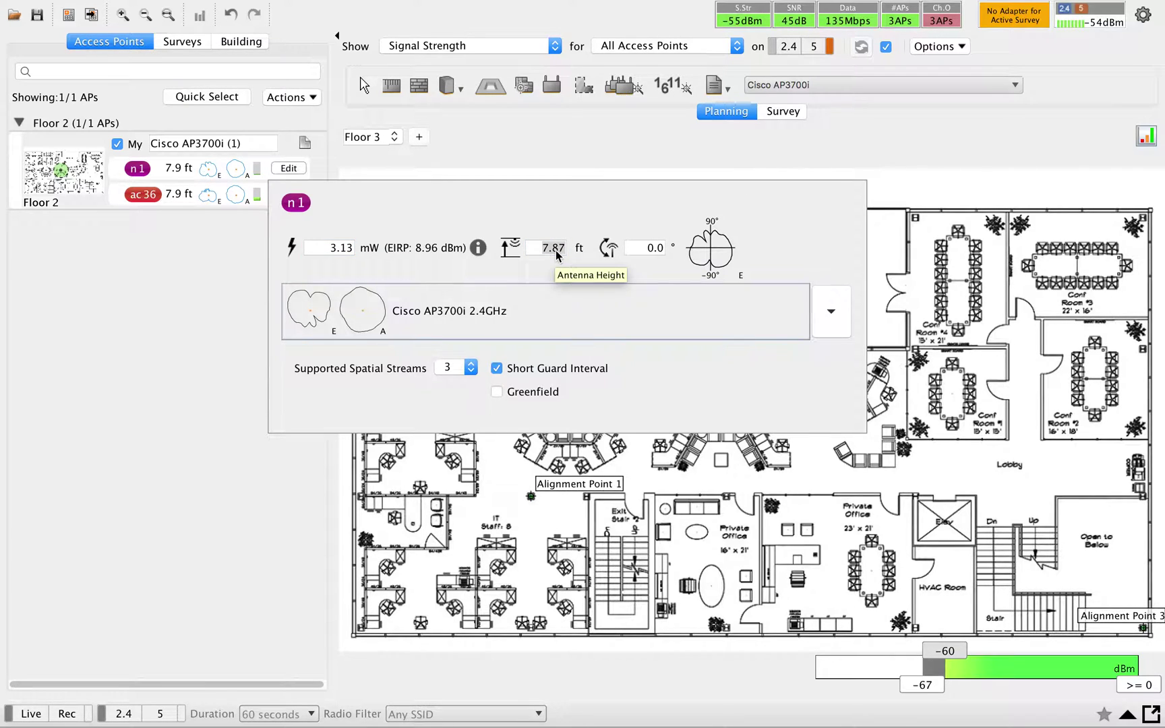
double_click(548, 249)
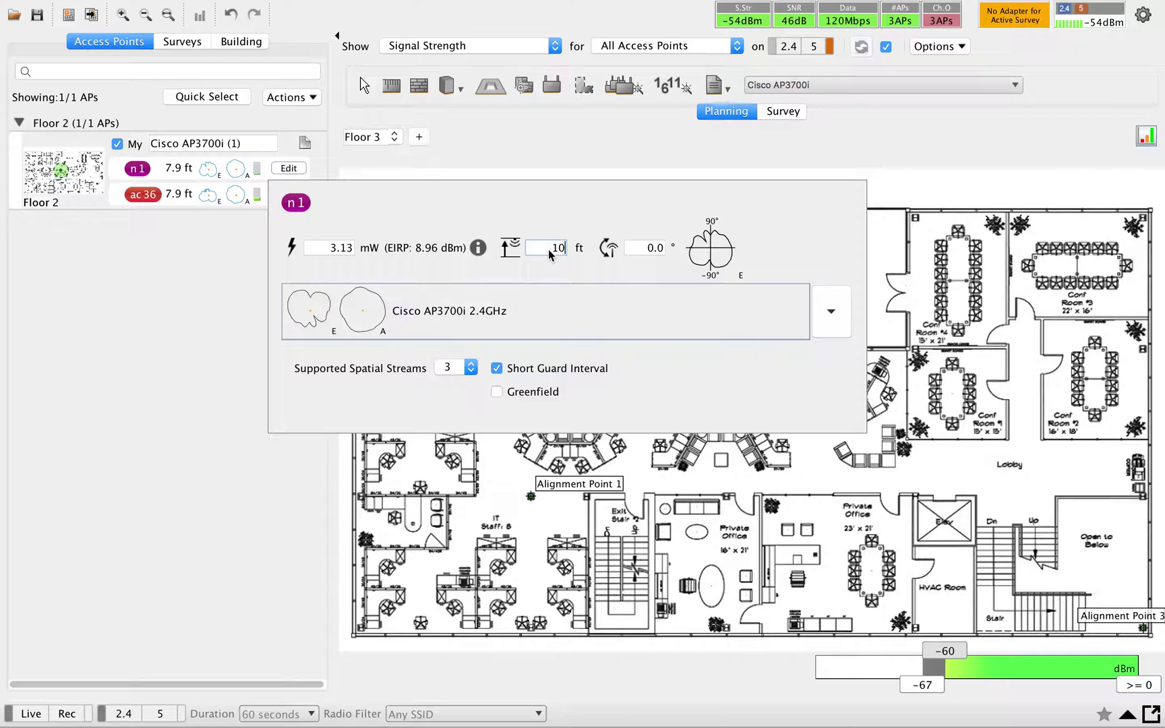
key("Return")
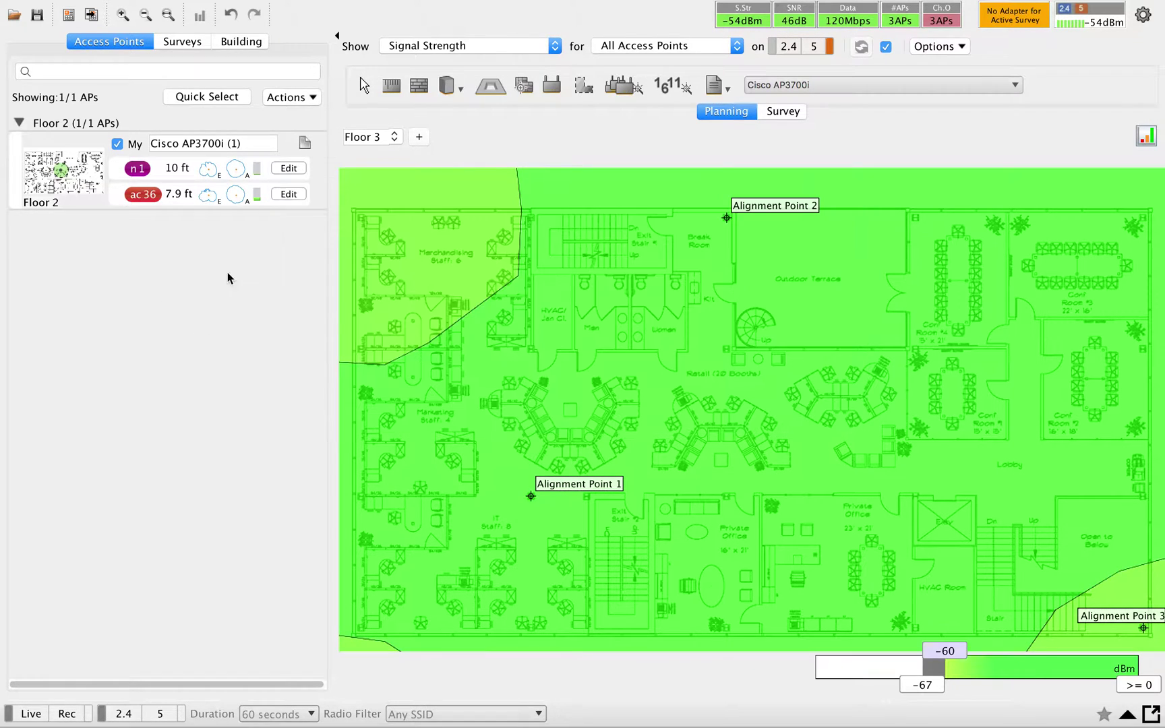
Step: Set the 5 GHz radio of Cisco AP3700i (1) to 12.5 mW power and 10 ft antenna height
left_click(288, 198)
left_click(337, 273)
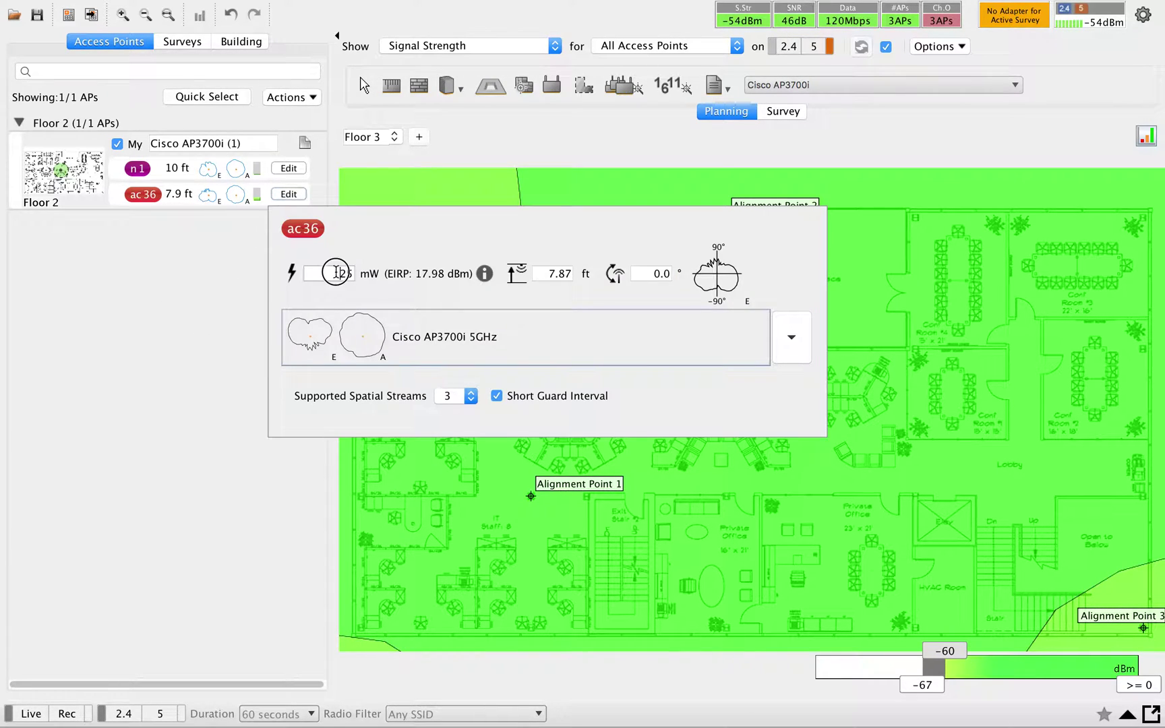
type("12.5")
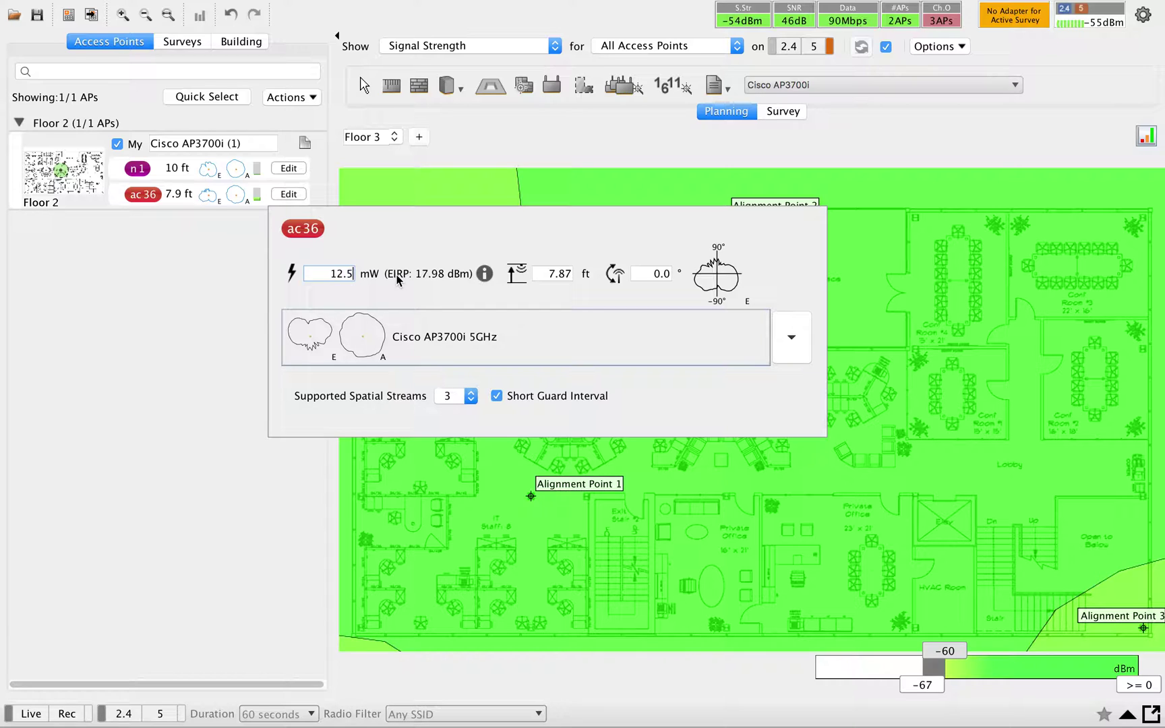
left_click(561, 274)
type("10")
key("Return")
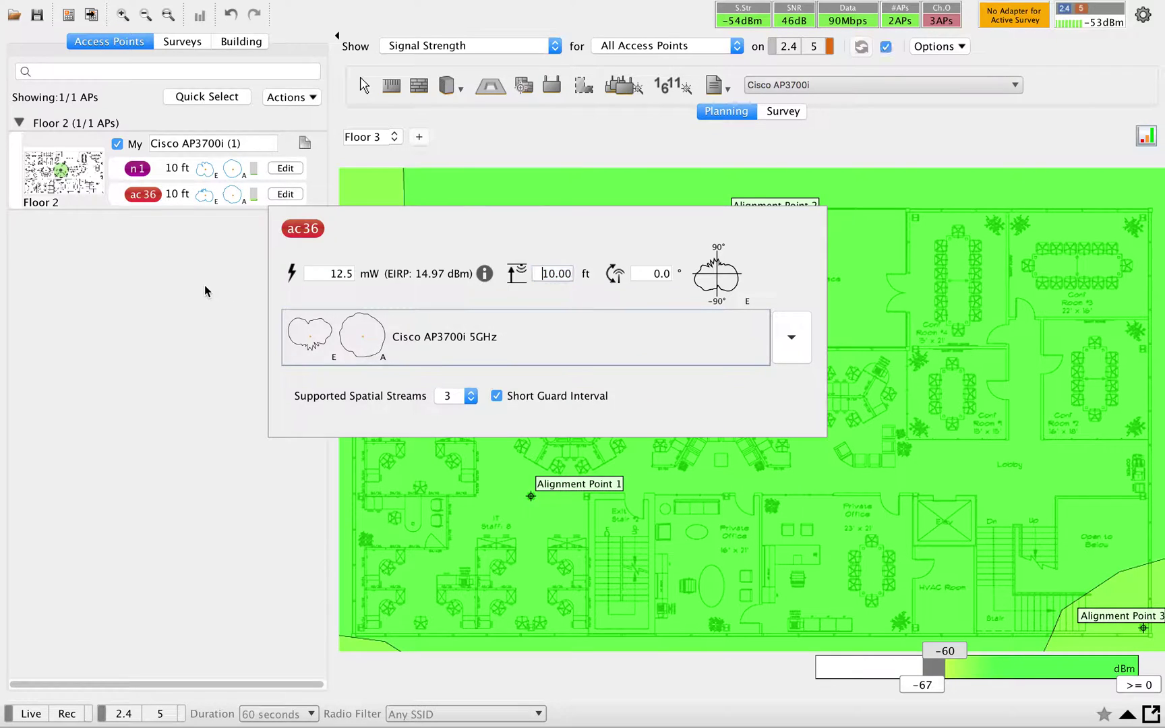
left_click(204, 286)
left_click_drag(86, 185, 369, 396)
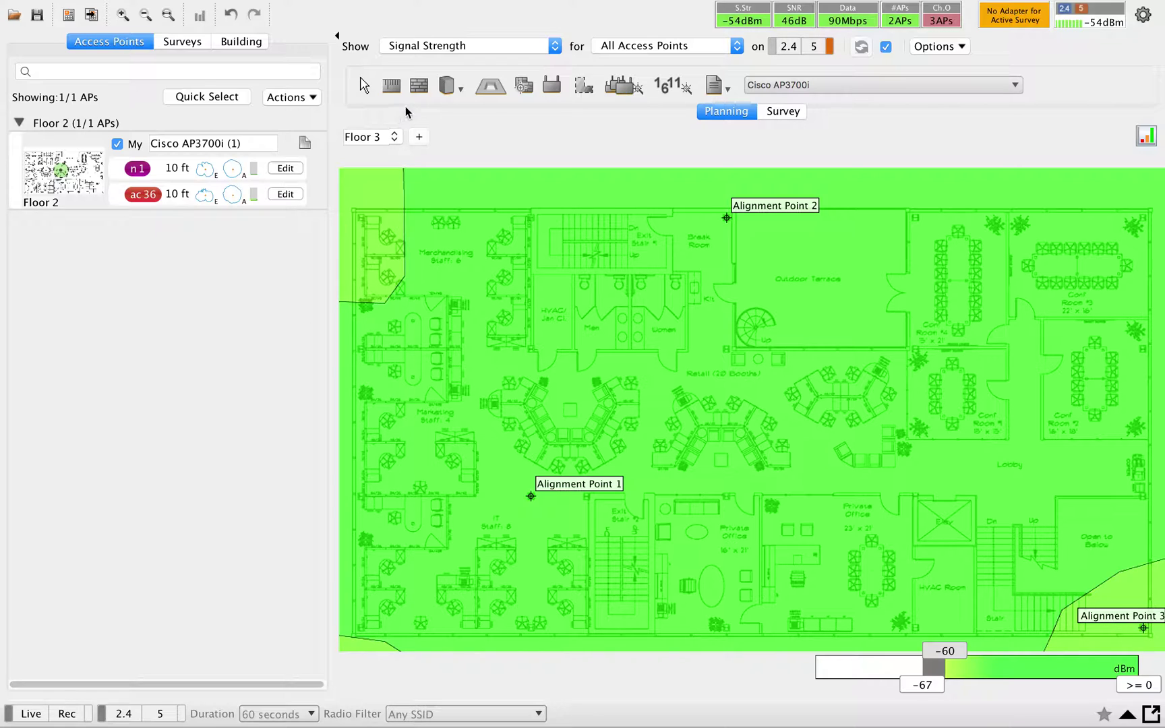
Step: Place four more Cisco AP3700i access points on Floor 2: Merchandising, the 22' x 16' conference room, IT staff area and the stairs by Open to Below
left_click(397, 140)
left_click(378, 167)
left_click_drag(551, 87, 430, 270)
left_click(1087, 278)
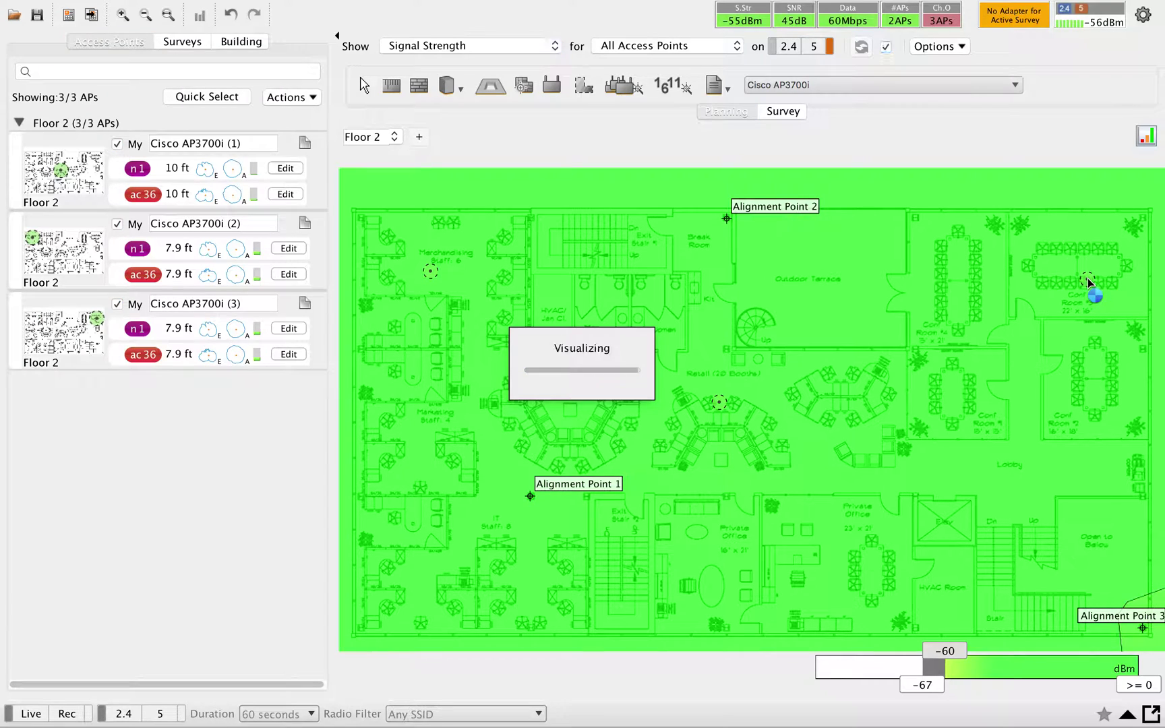
left_click(426, 570)
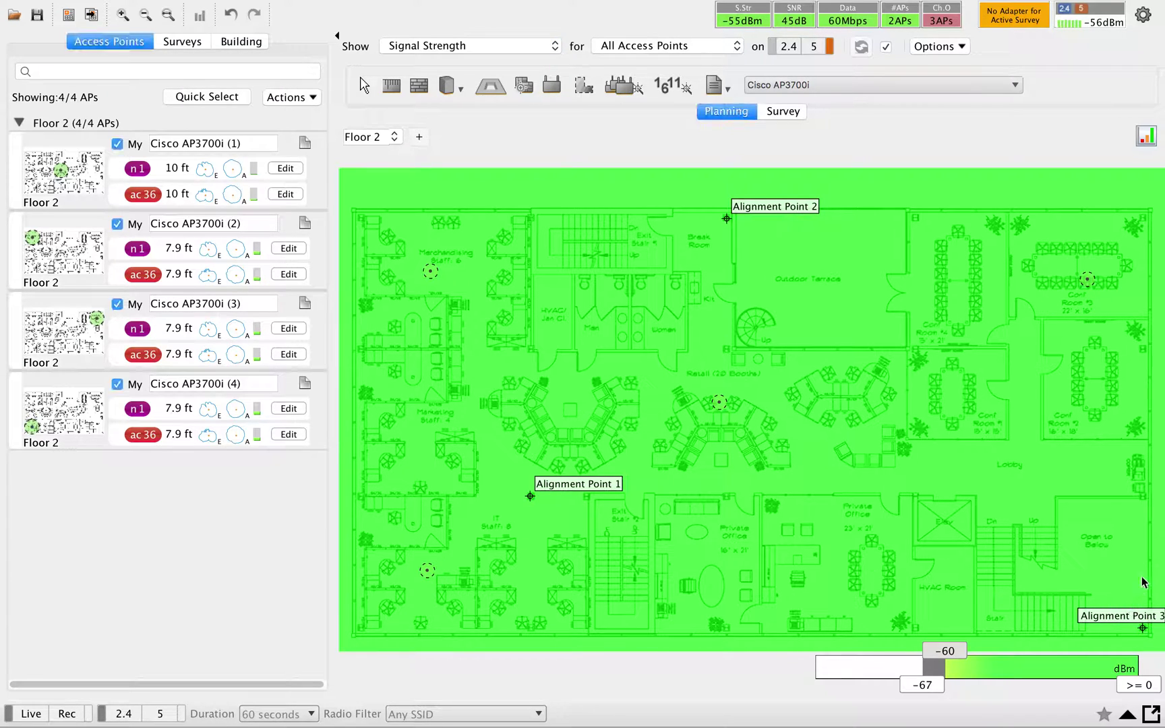
left_click(1089, 592)
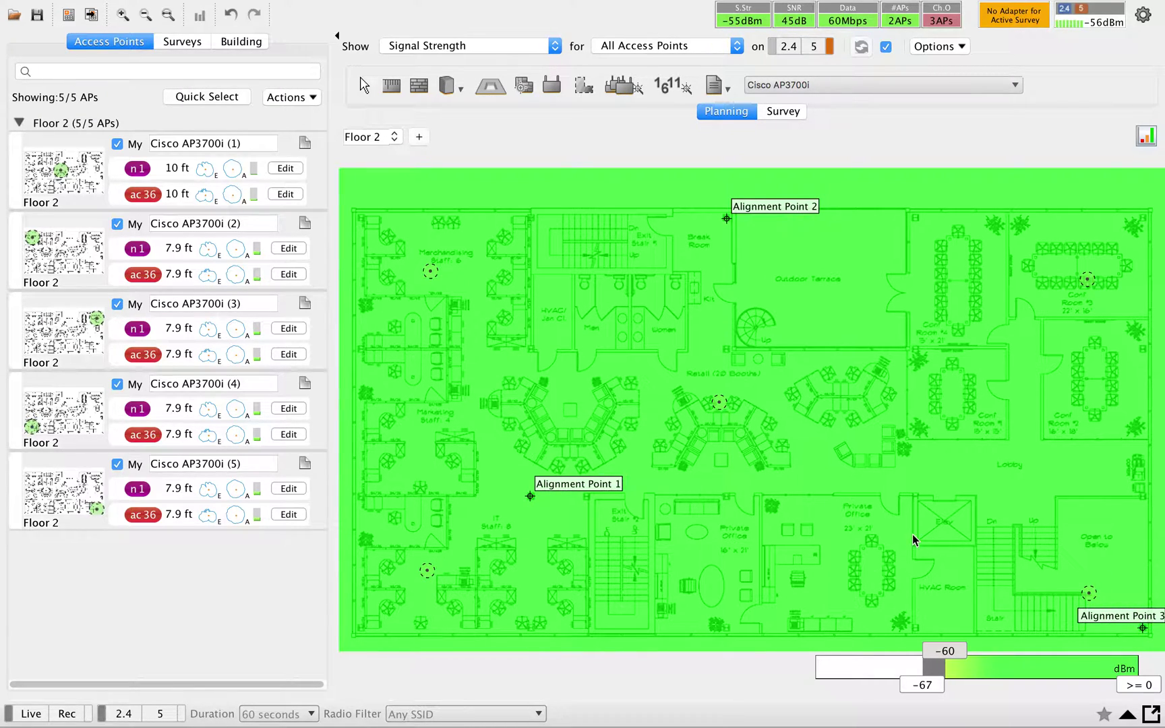
Step: Examine the signal strength coverage on Floor 3 and Floor 1, and return to the access point list
left_click(233, 42)
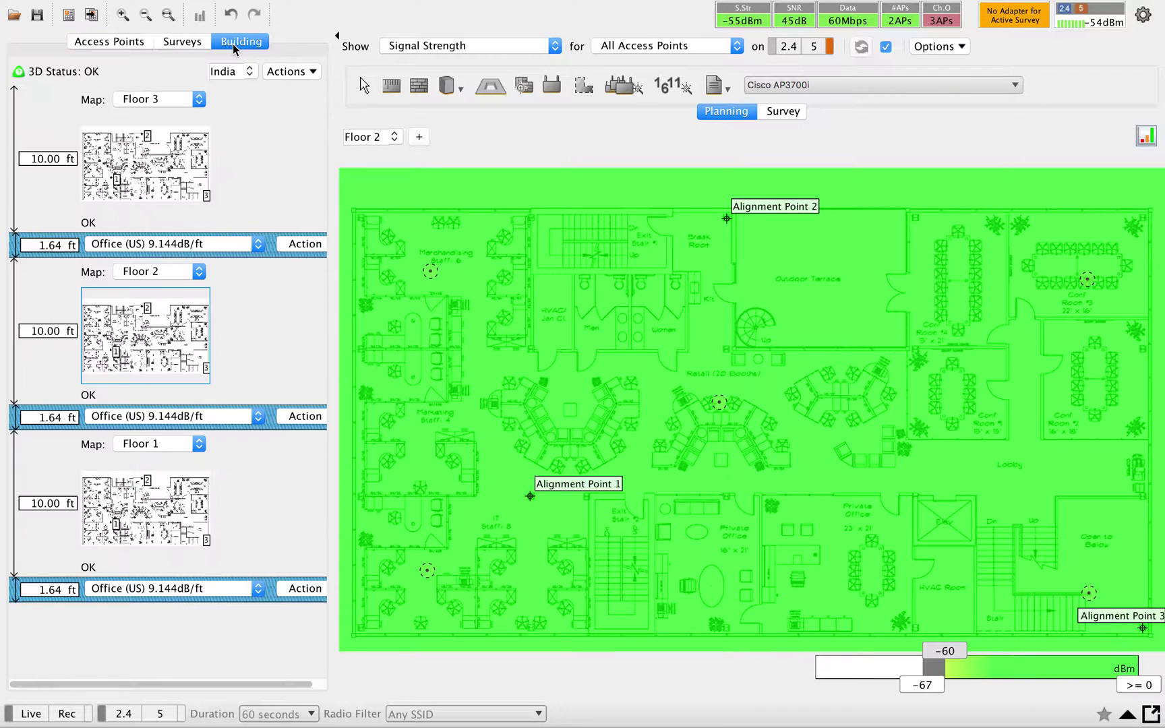
left_click(164, 182)
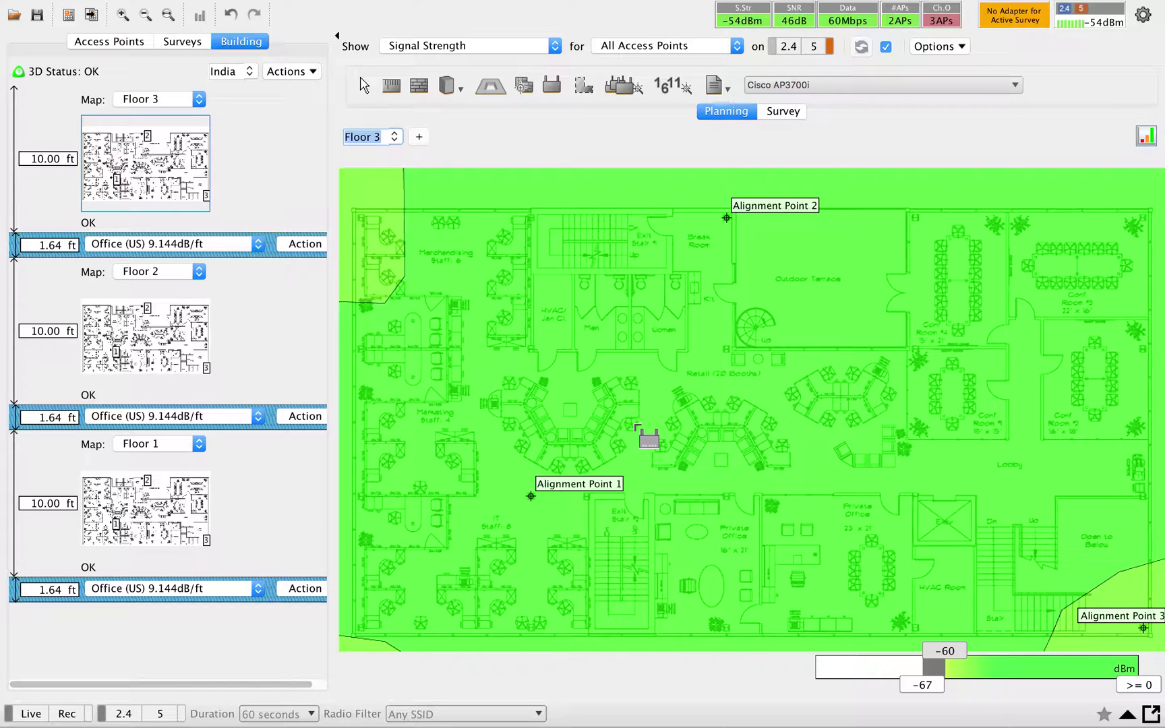
left_click(187, 512)
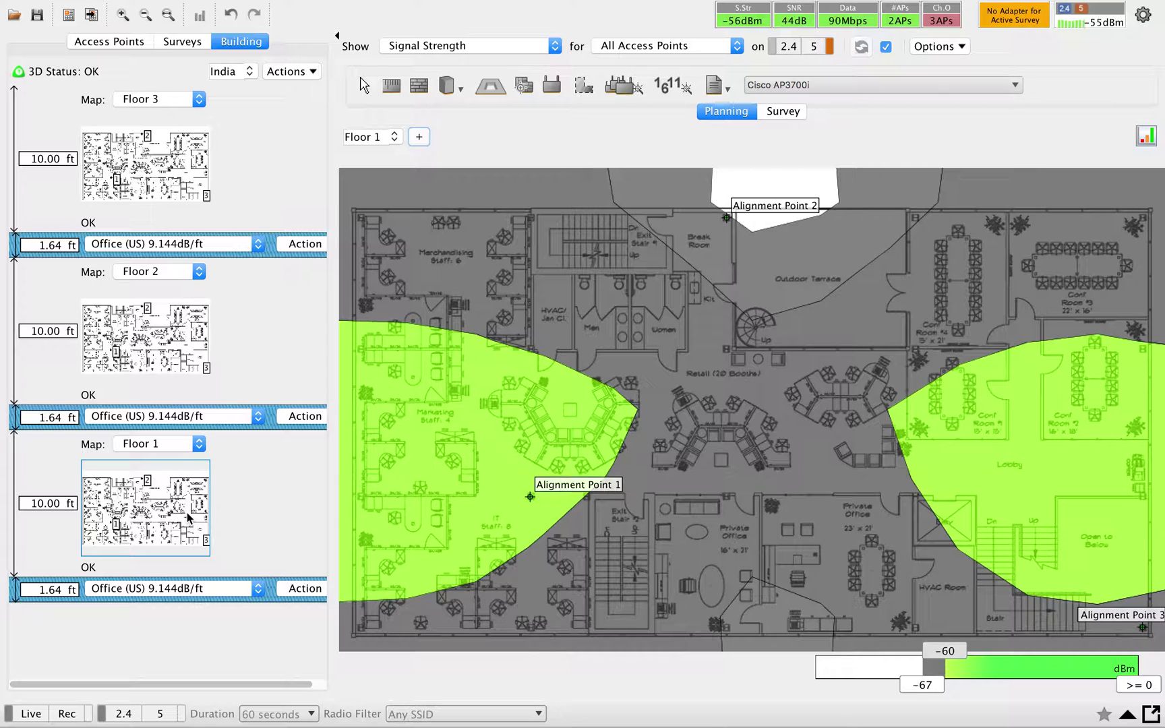
left_click(112, 41)
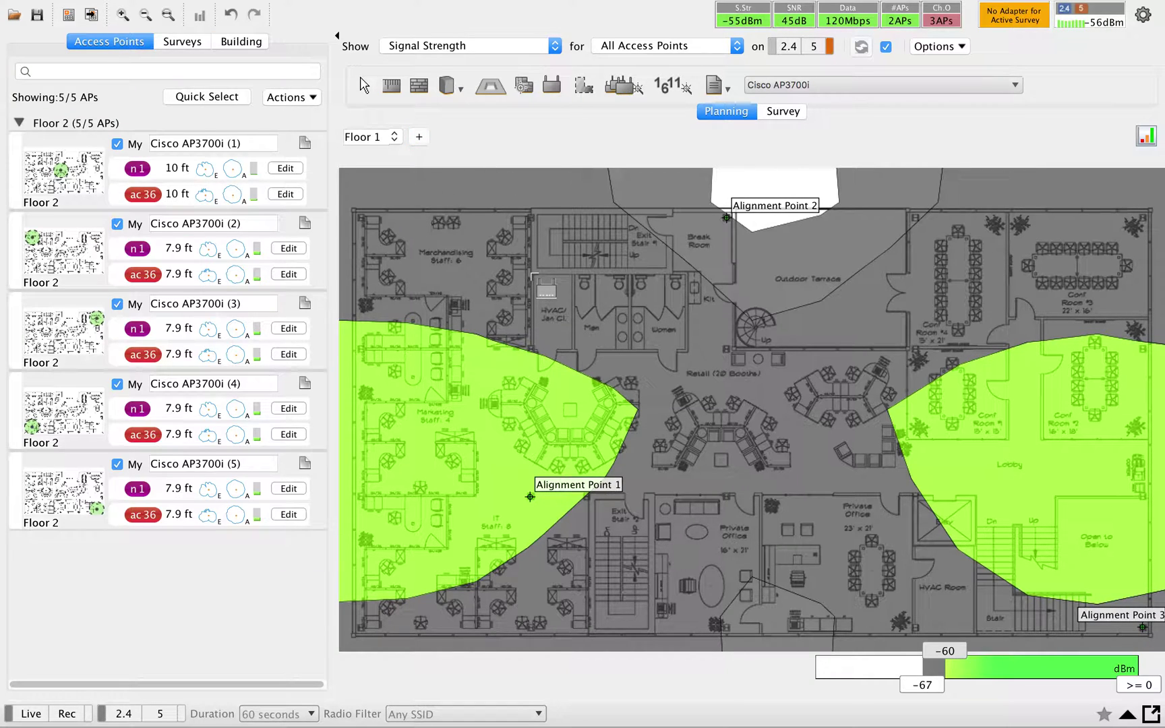